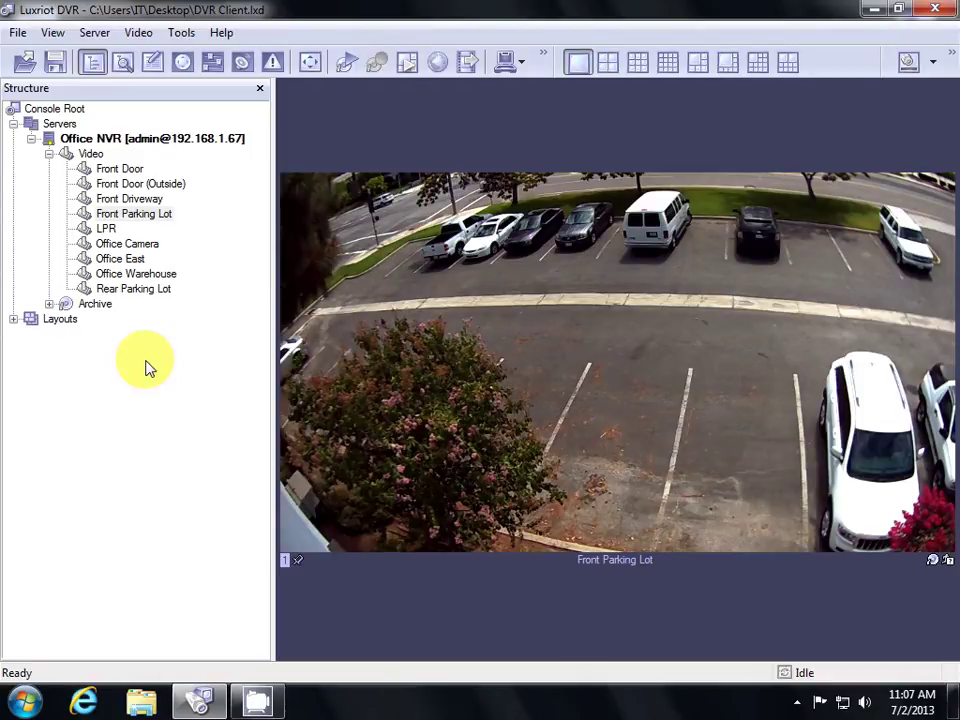
# - Drag the Front Driveway camera onto the video pane and open its context menu
pyautogui.click(146, 201)
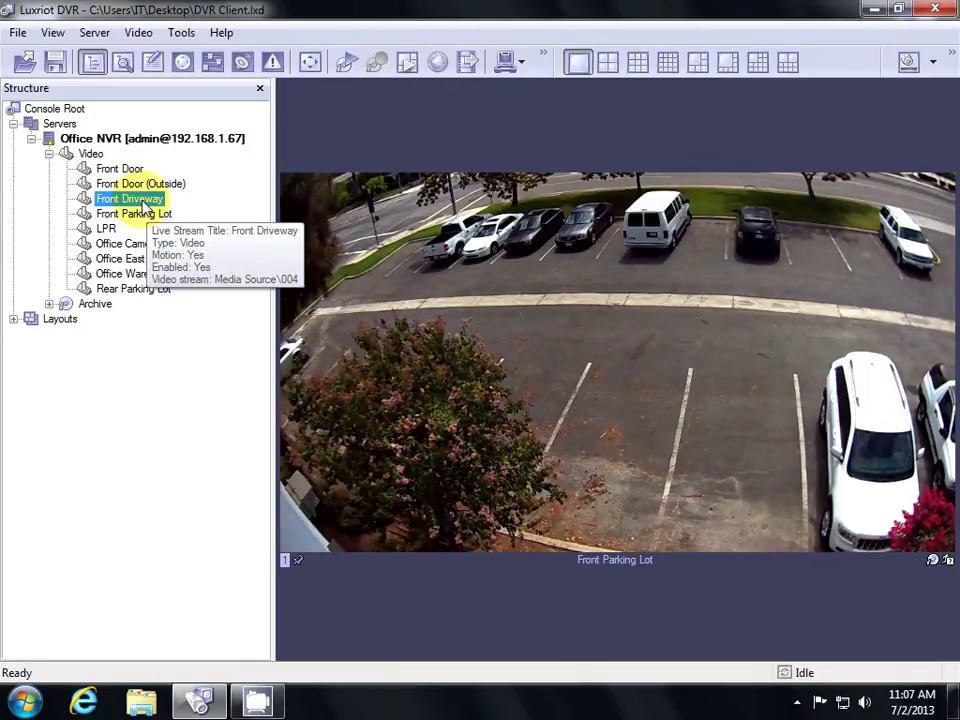
pyautogui.moveTo(146, 204); pyautogui.dragTo(643, 313)
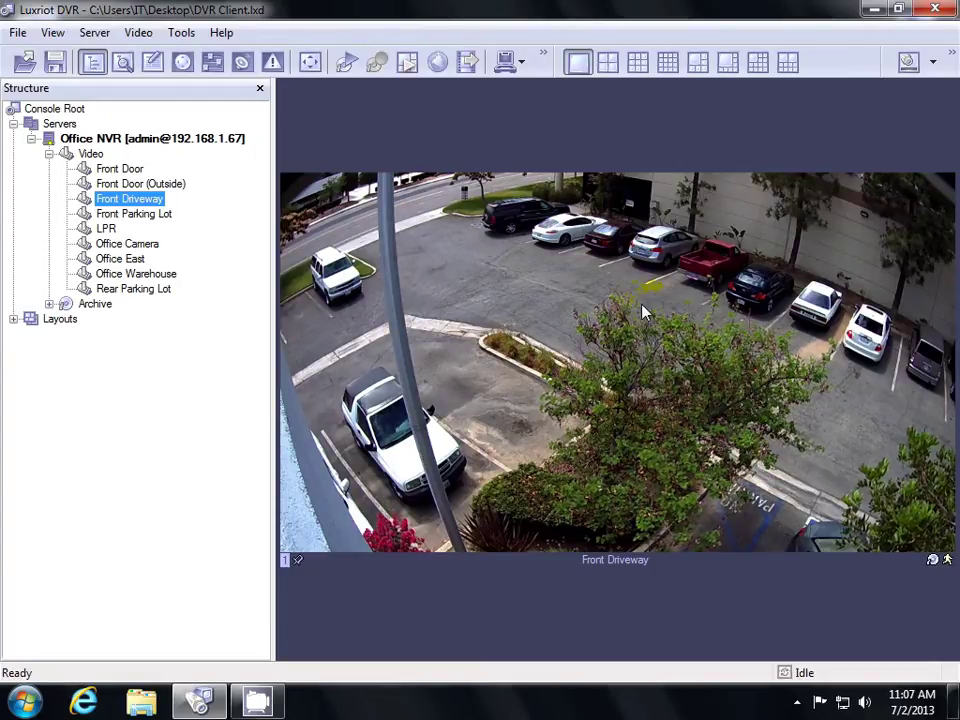
pyautogui.rightClick(643, 313)
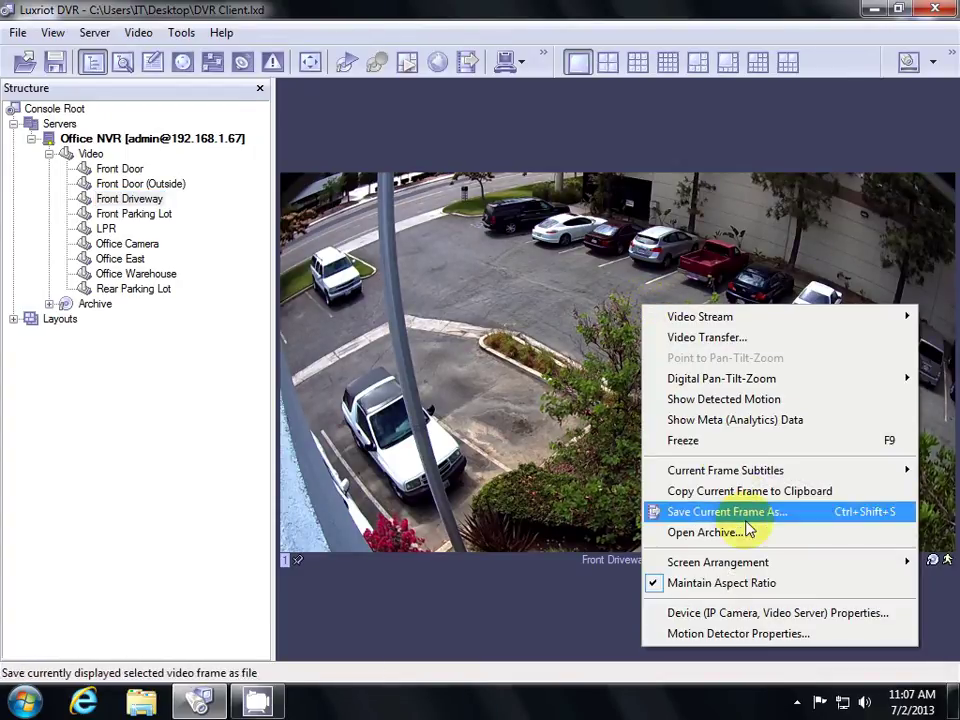
# - Choose Open Archive... to view Front Driveway's recorded footage
pyautogui.click(748, 532)
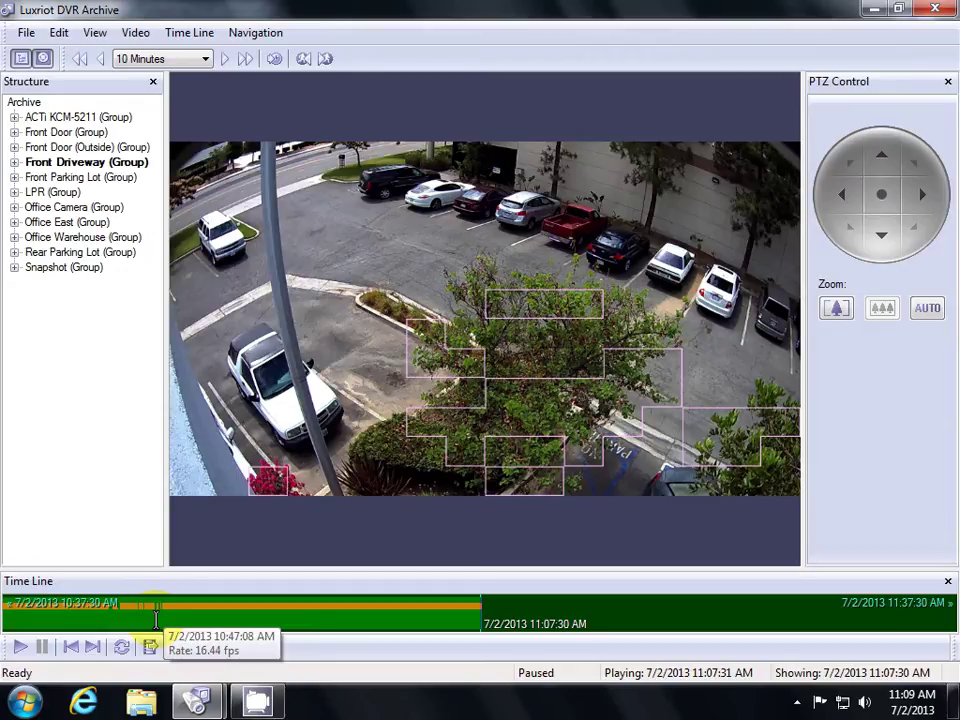
# - In Time Position, keep 7/2/2013, set minutes to 00 and jump to 11:00:31 AM
pyautogui.hotkey('ctrl', 'g')
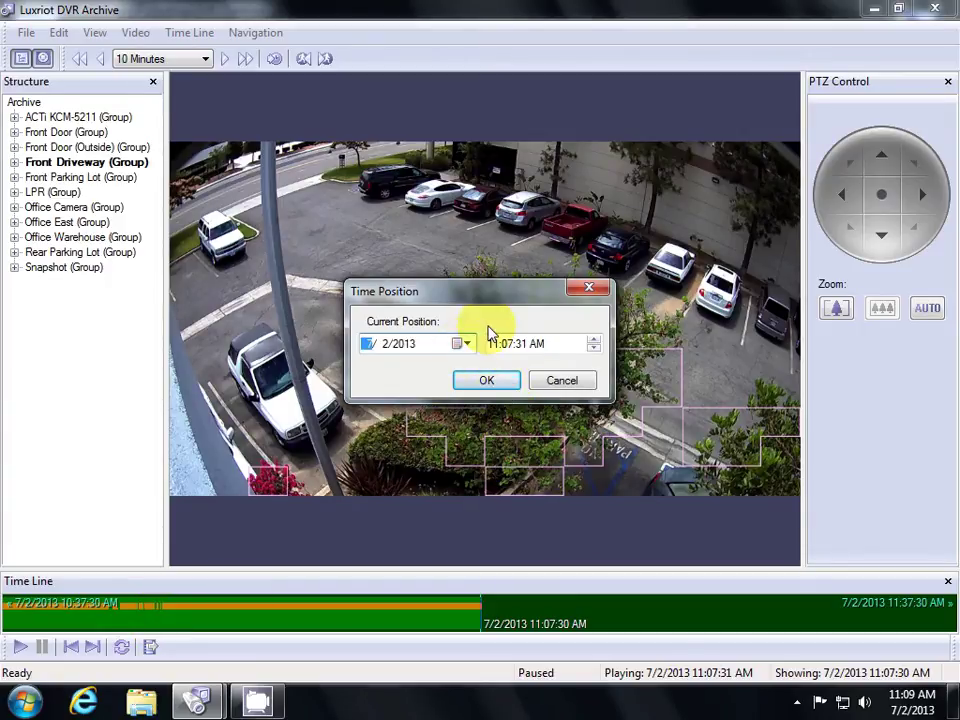
pyautogui.click(459, 348)
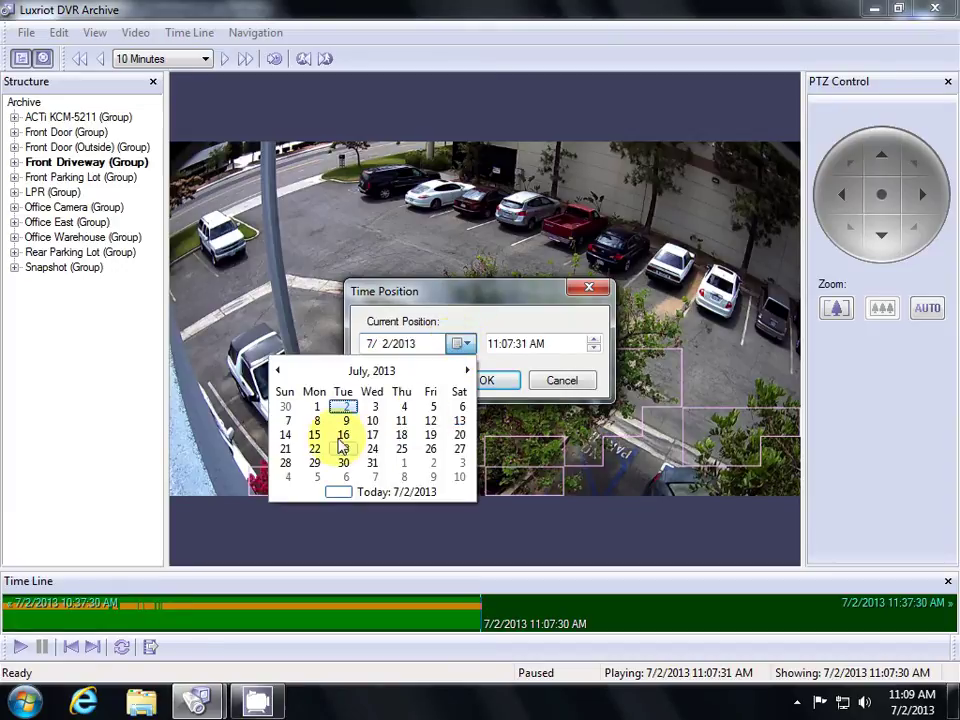
pyautogui.click(487, 314)
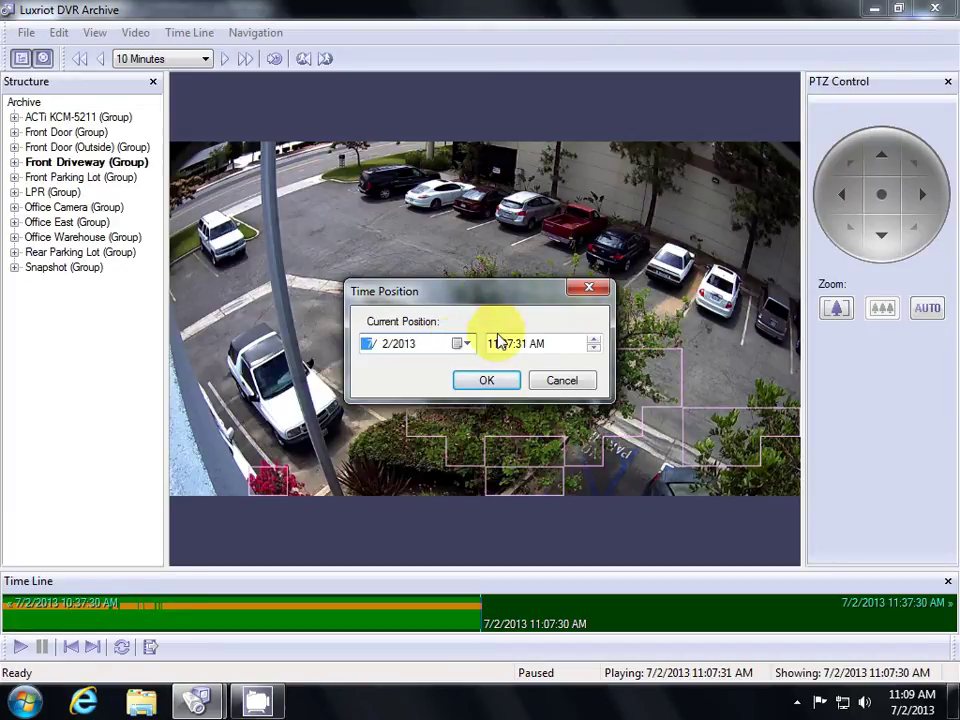
pyautogui.click(506, 344)
pyautogui.write('00')
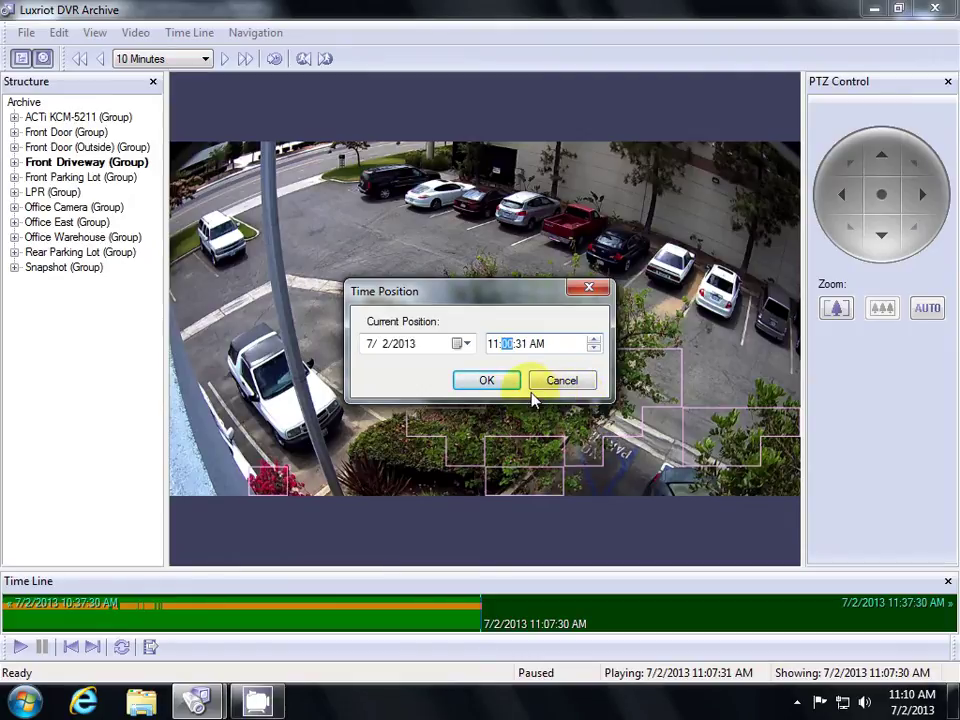
pyautogui.click(512, 384)
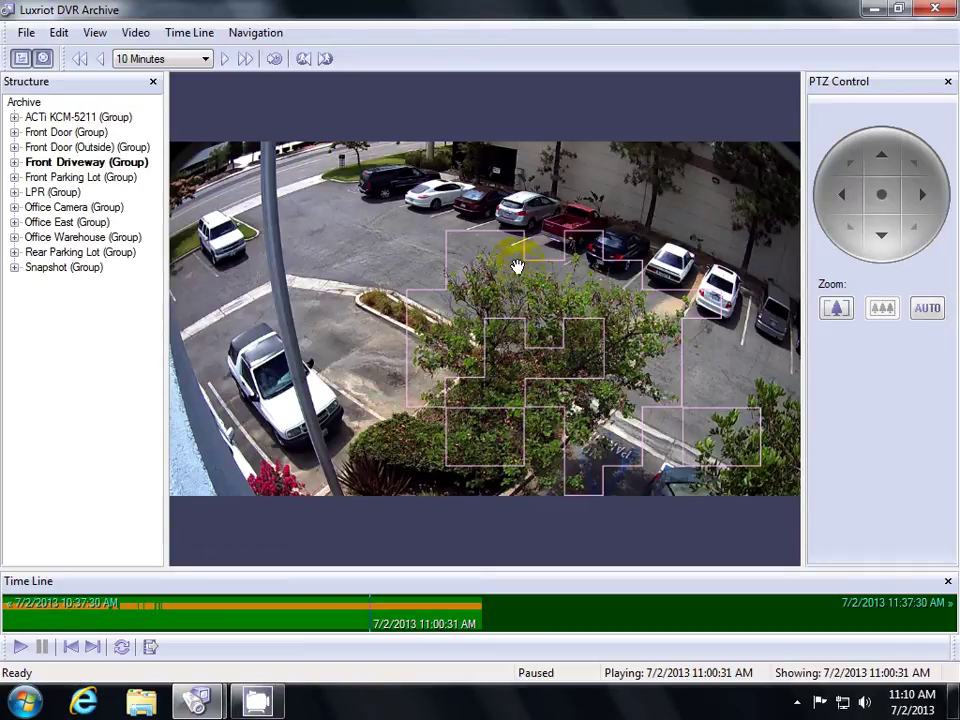
# - Play the archive from 11:00:31 and pause it at 11:00:37 AM
pyautogui.click(20, 647)
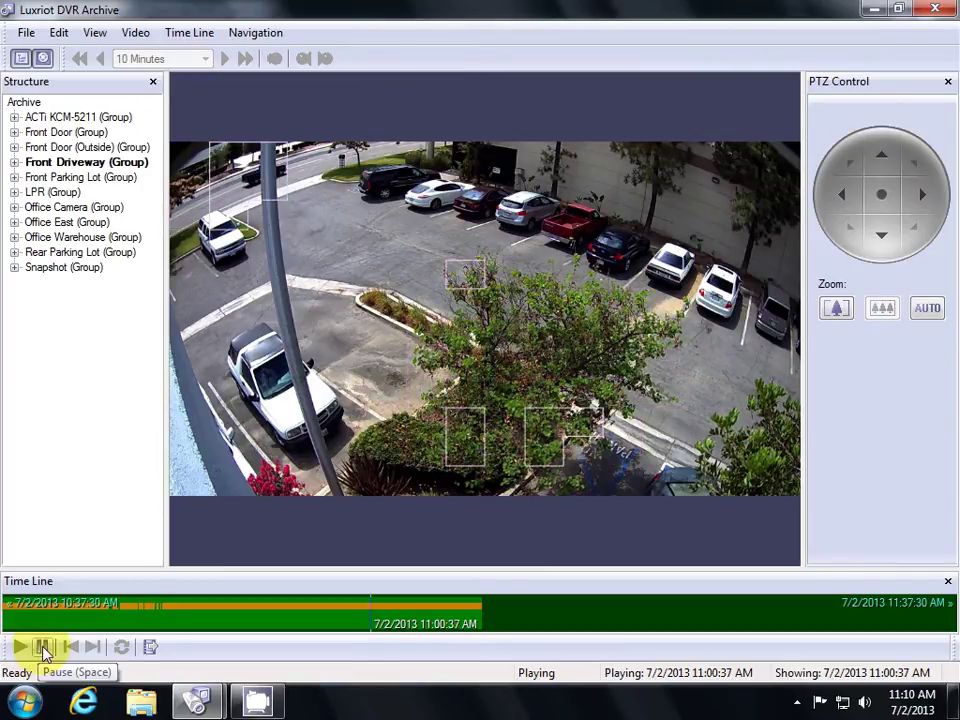
pyautogui.click(43, 648)
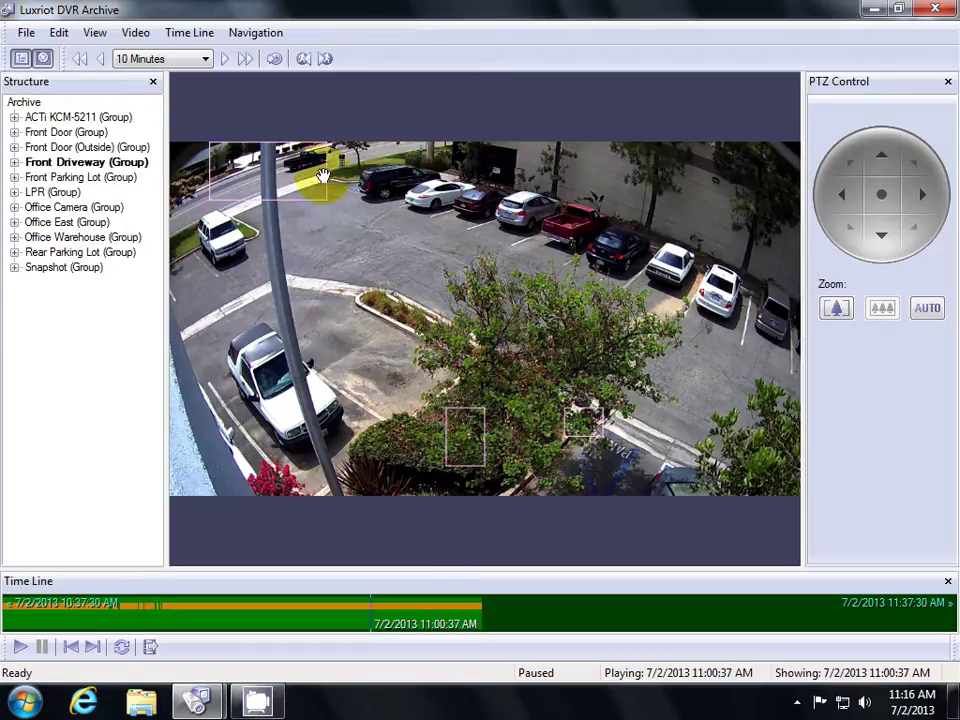
# - Untick Show Detected Motion Regions in the video menu and verify it stays off
pyautogui.rightClick(323, 230)
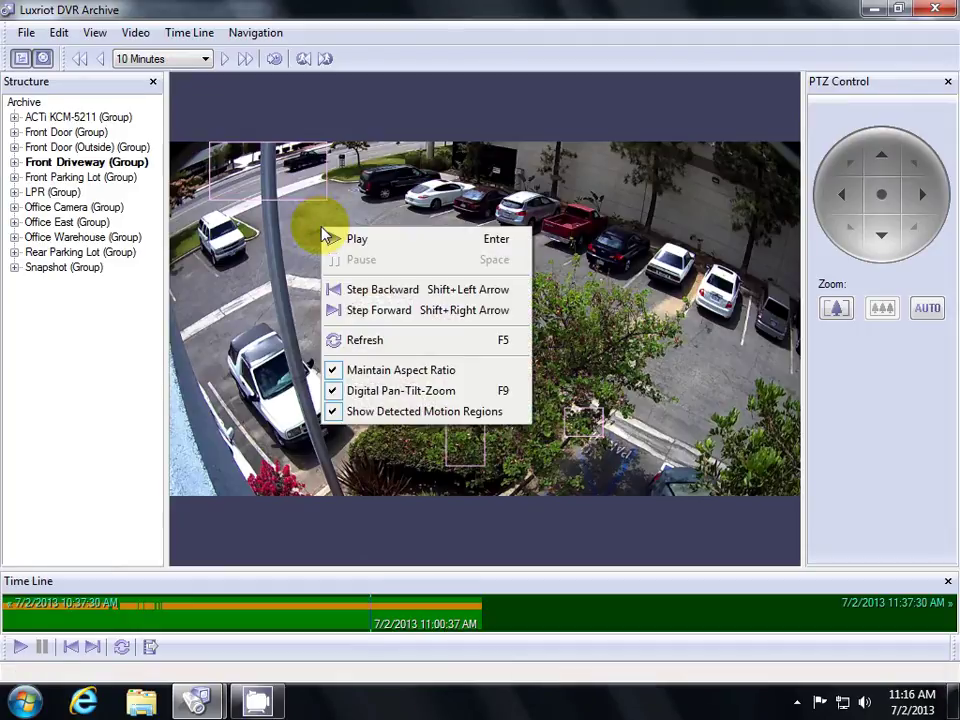
pyautogui.click(404, 412)
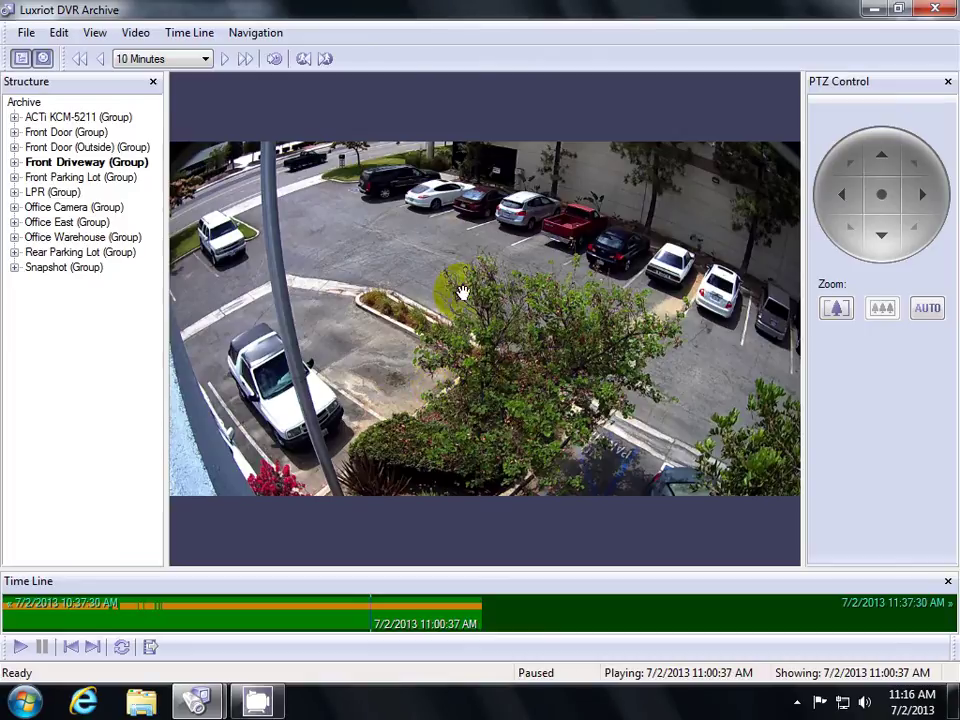
pyautogui.rightClick(403, 326)
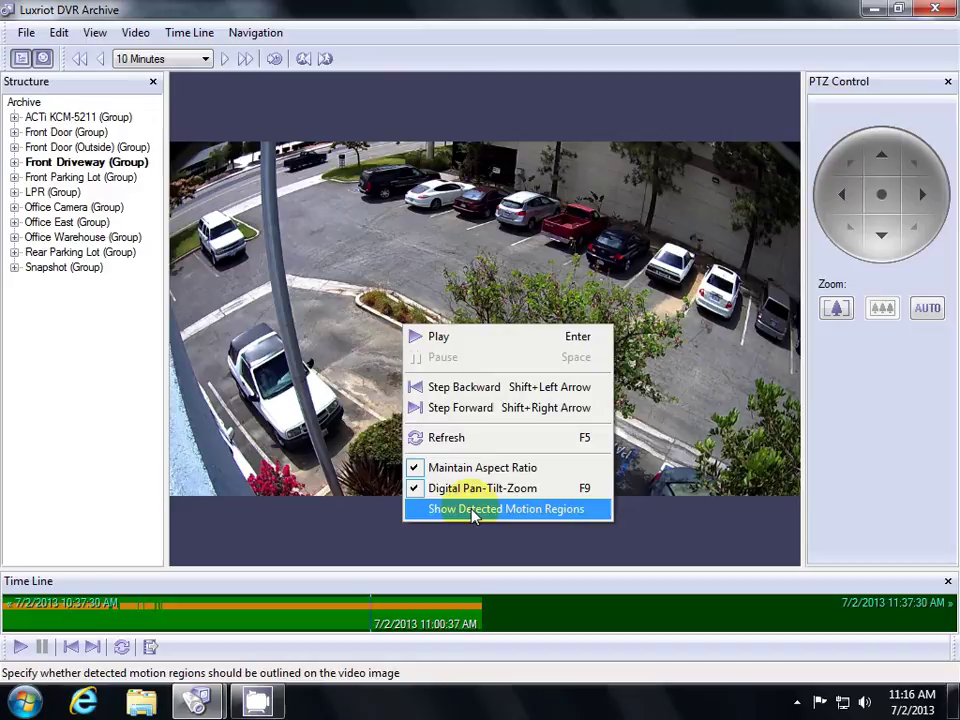
pyautogui.click(411, 263)
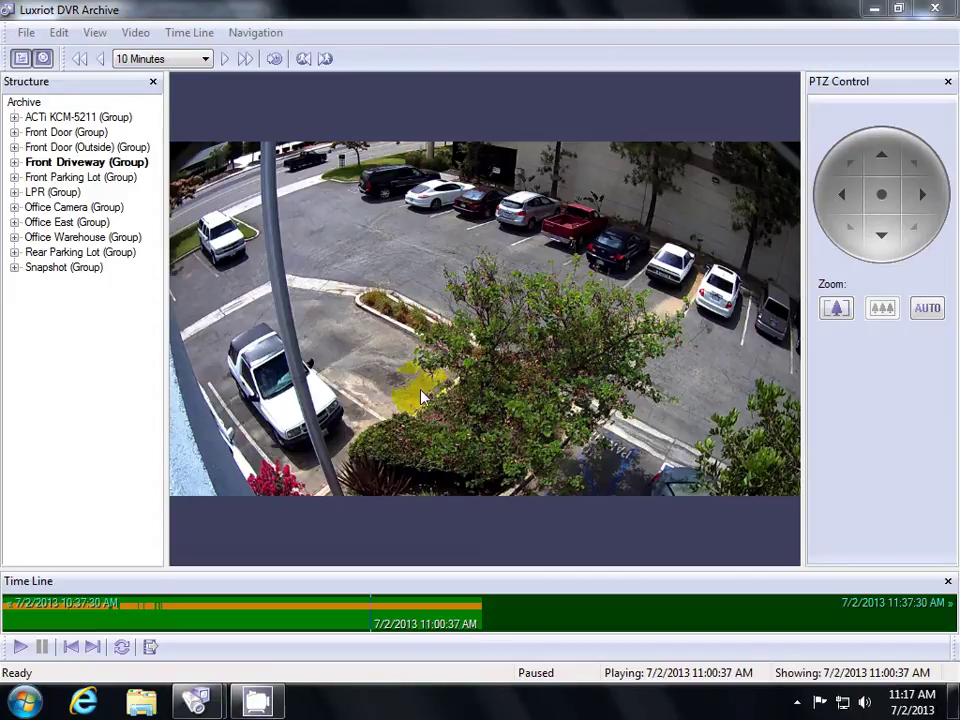
# - Set the seek step to 1 Minute and seek forward two minutes
pyautogui.click(173, 60)
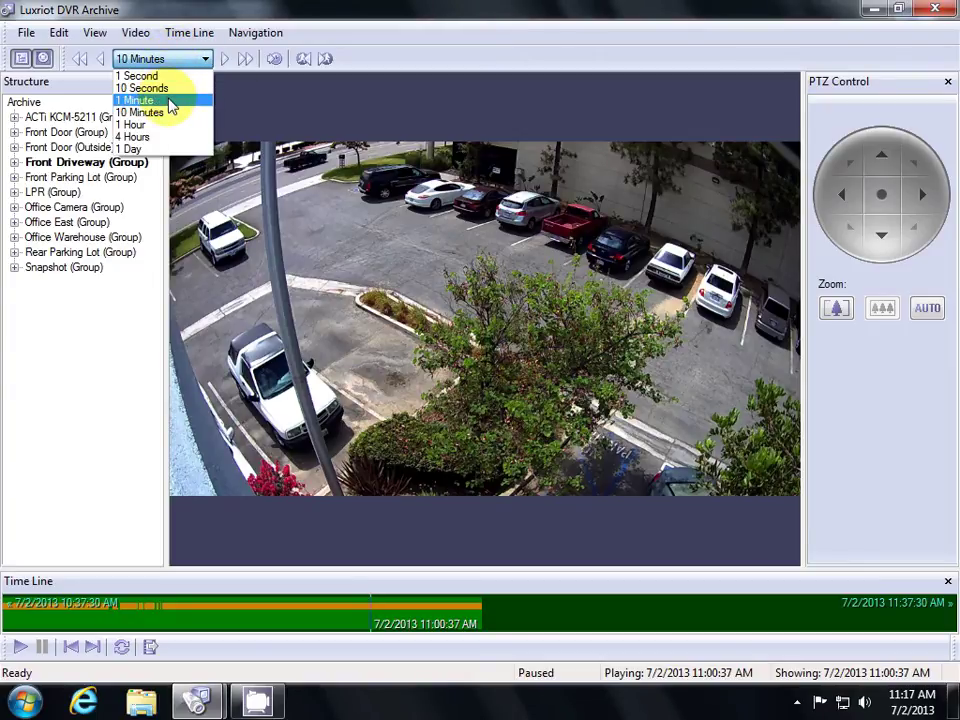
pyautogui.click(172, 106)
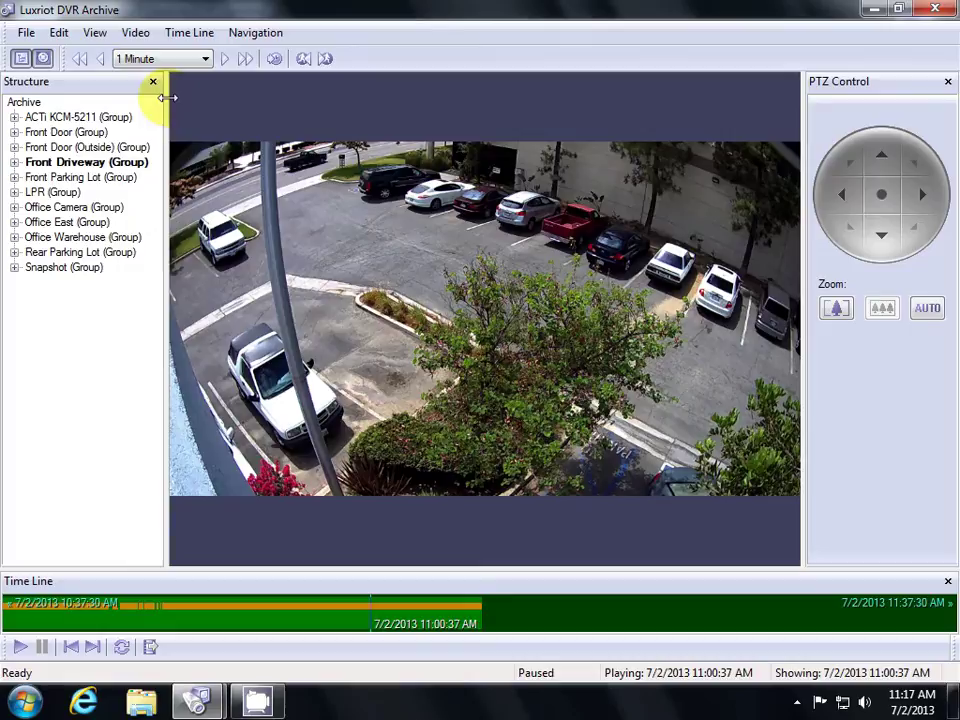
pyautogui.click(228, 64)
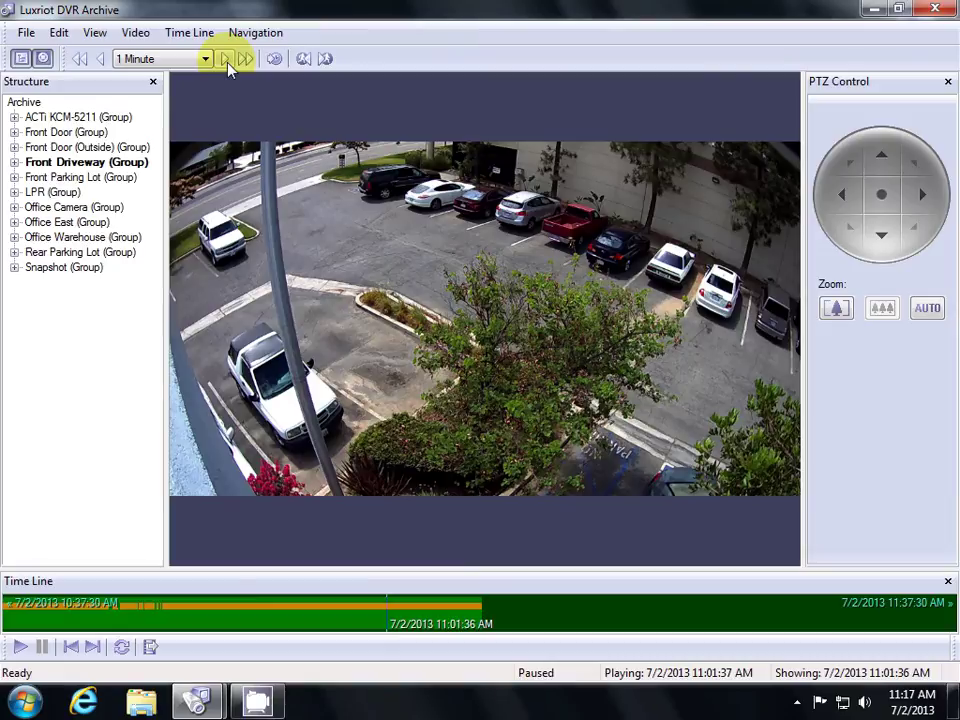
pyautogui.click(228, 64)
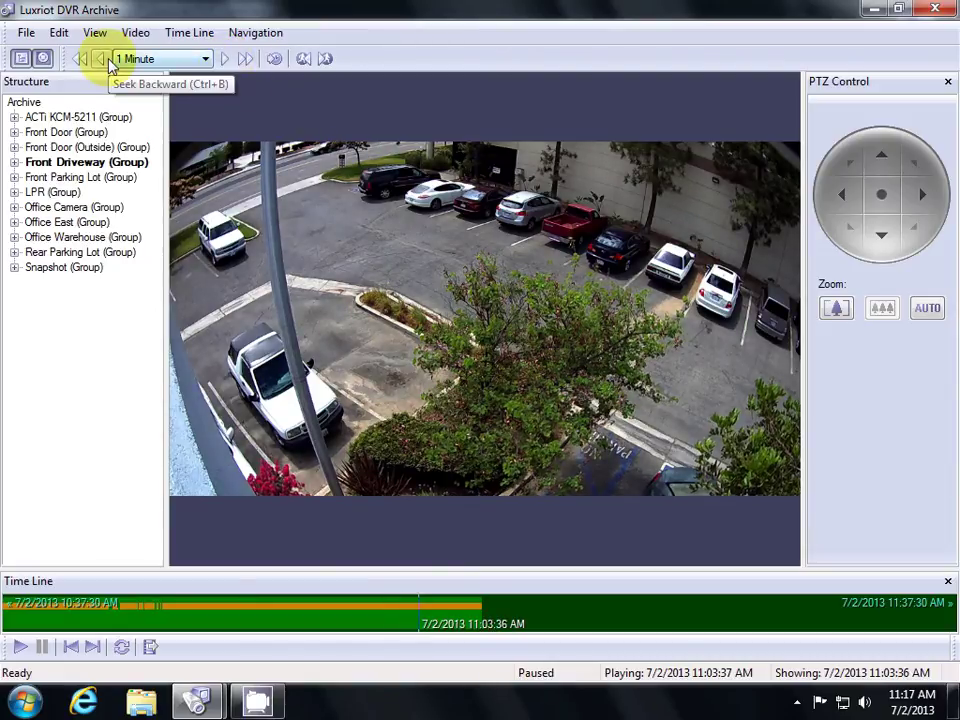
# - Seek back two minutes, back ten more, then forward three to 10:54:37 AM
pyautogui.click(110, 63)
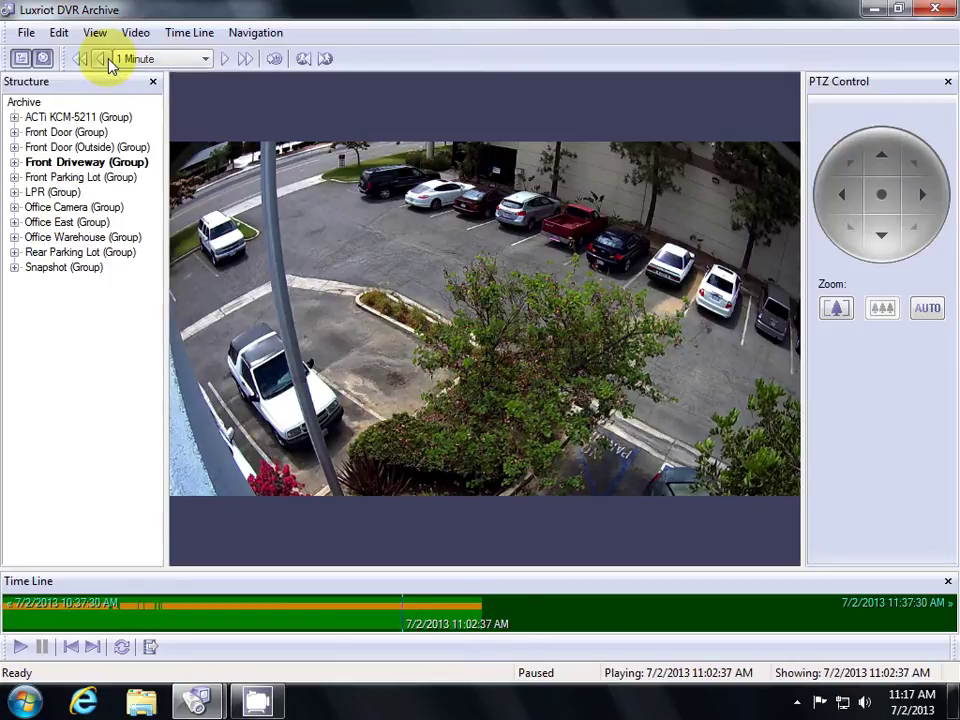
pyautogui.click(110, 63)
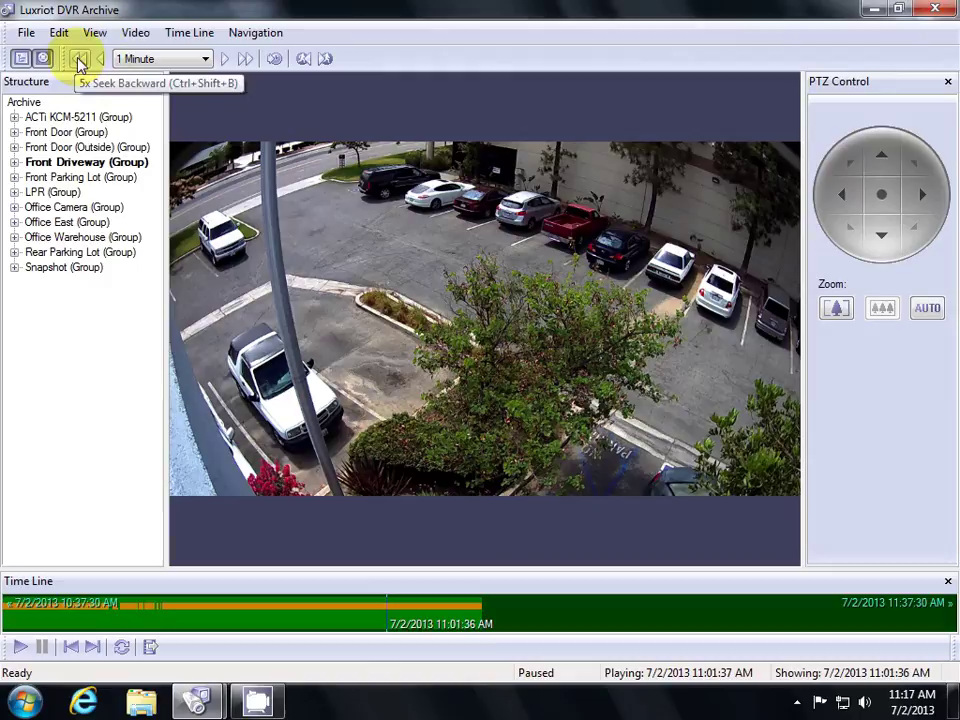
pyautogui.click(80, 63)
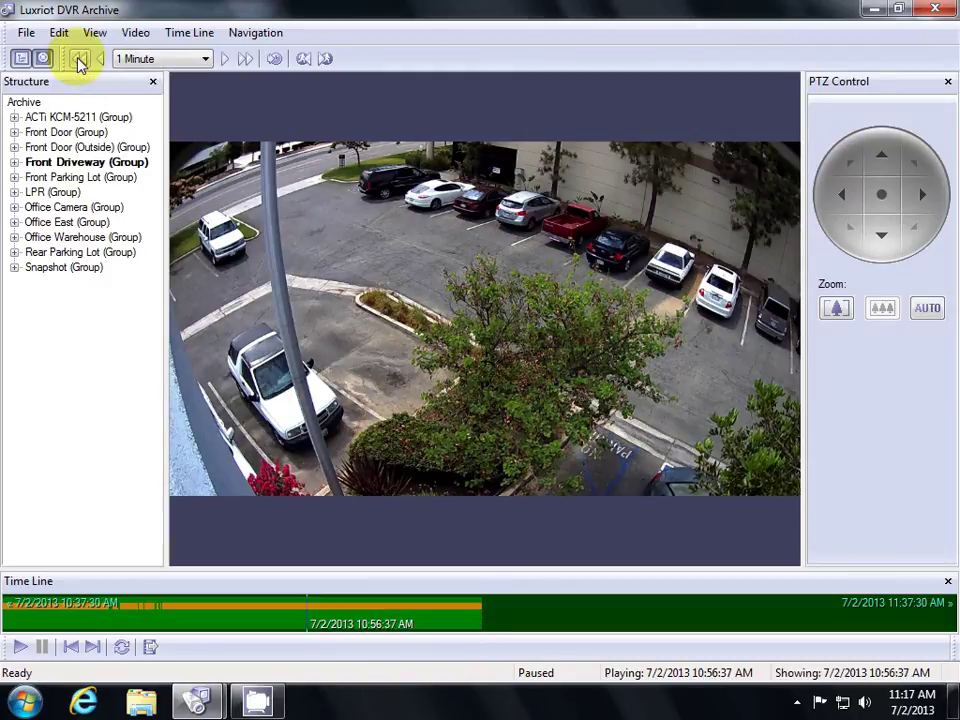
pyautogui.click(80, 63)
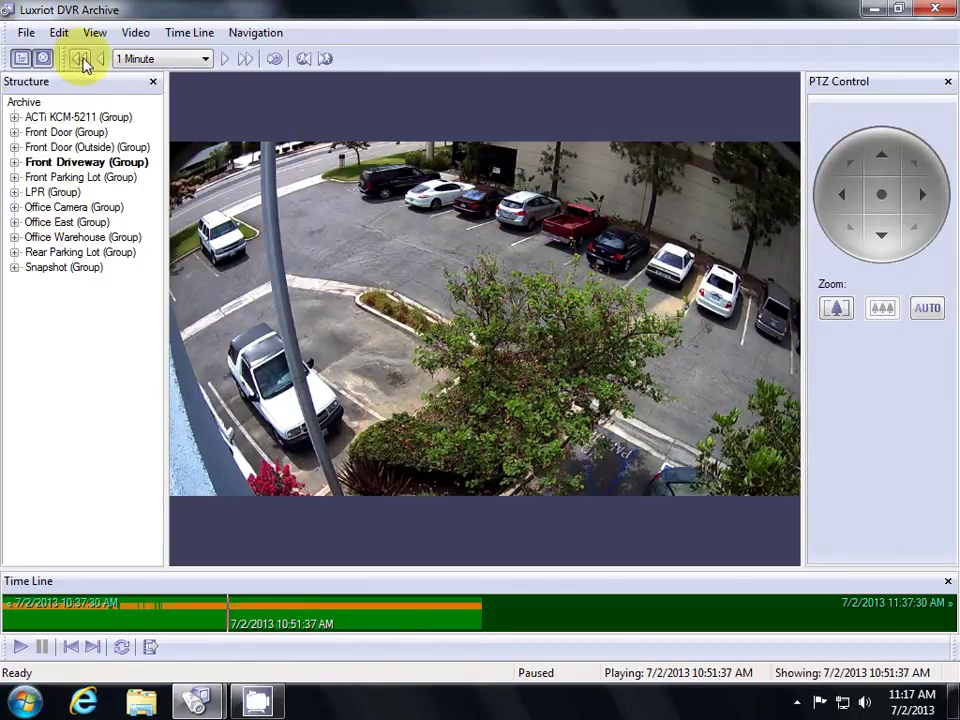
pyautogui.click(226, 60)
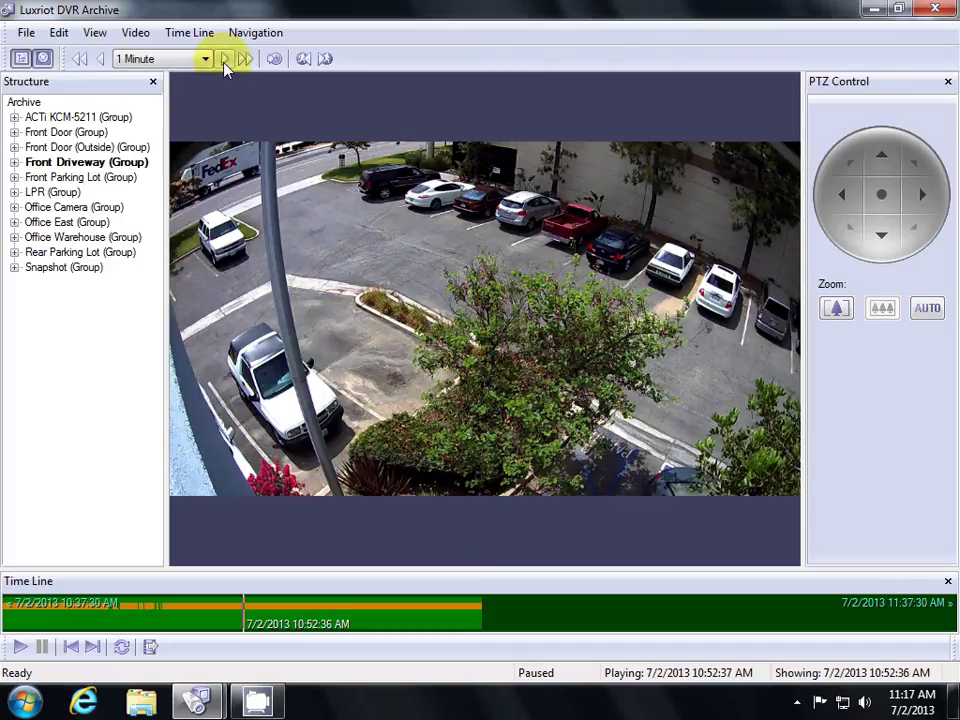
pyautogui.click(226, 60)
pyautogui.click(226, 60)
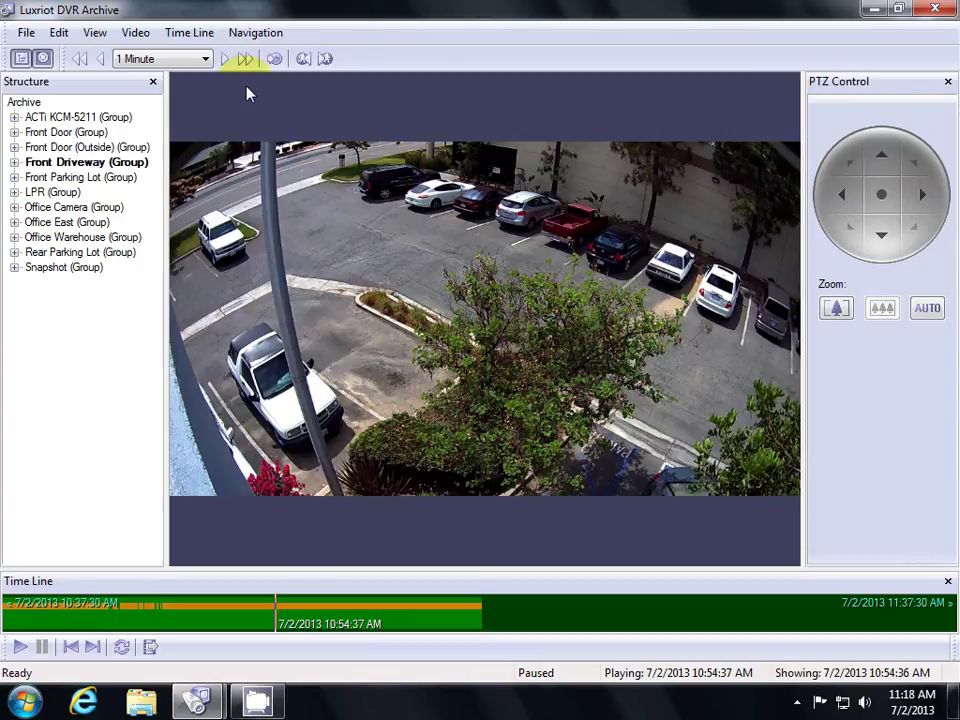
# - Advance the paused Front Driveway footage by one frame
pyautogui.click(98, 657)
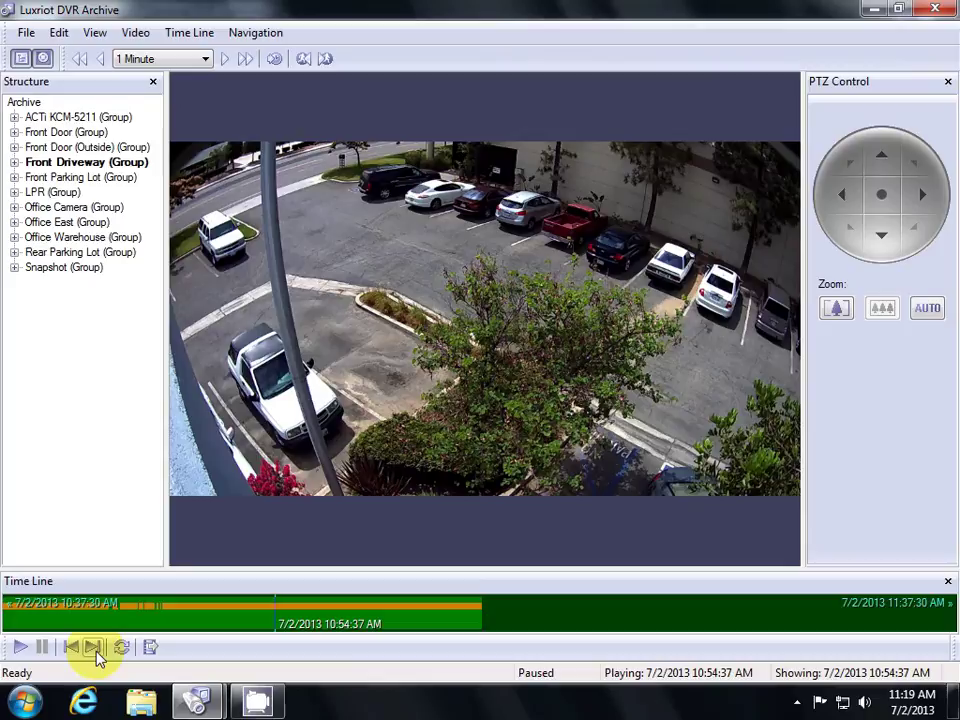
# - Mark a motion interest area in the upper-left lot, then seek to the next motion at 11:40:50 AM
pyautogui.click(268, 33)
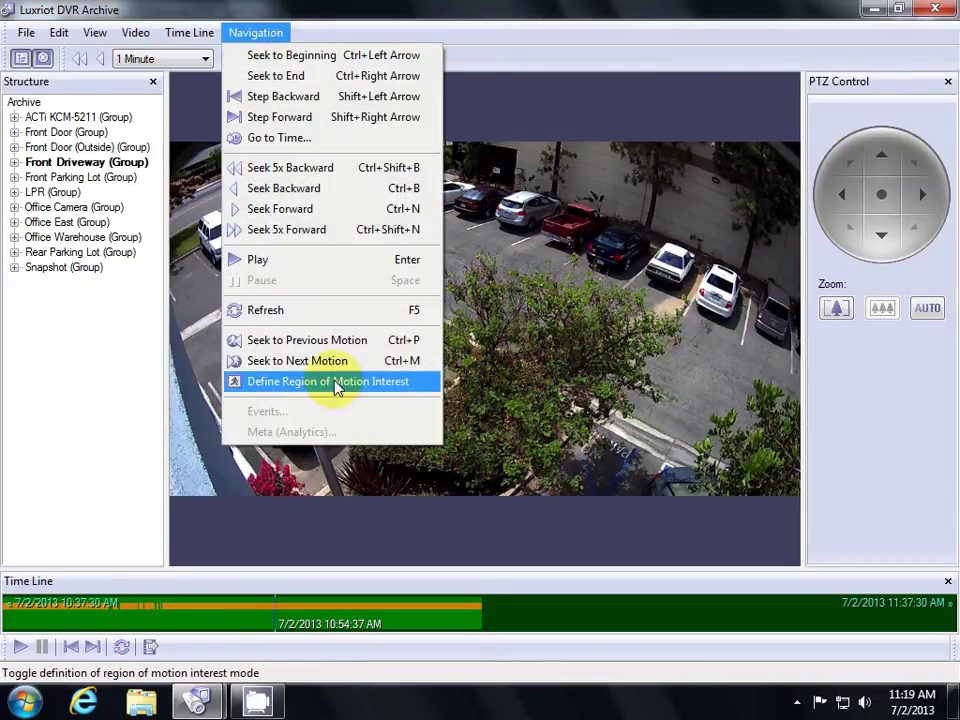
pyautogui.click(330, 381)
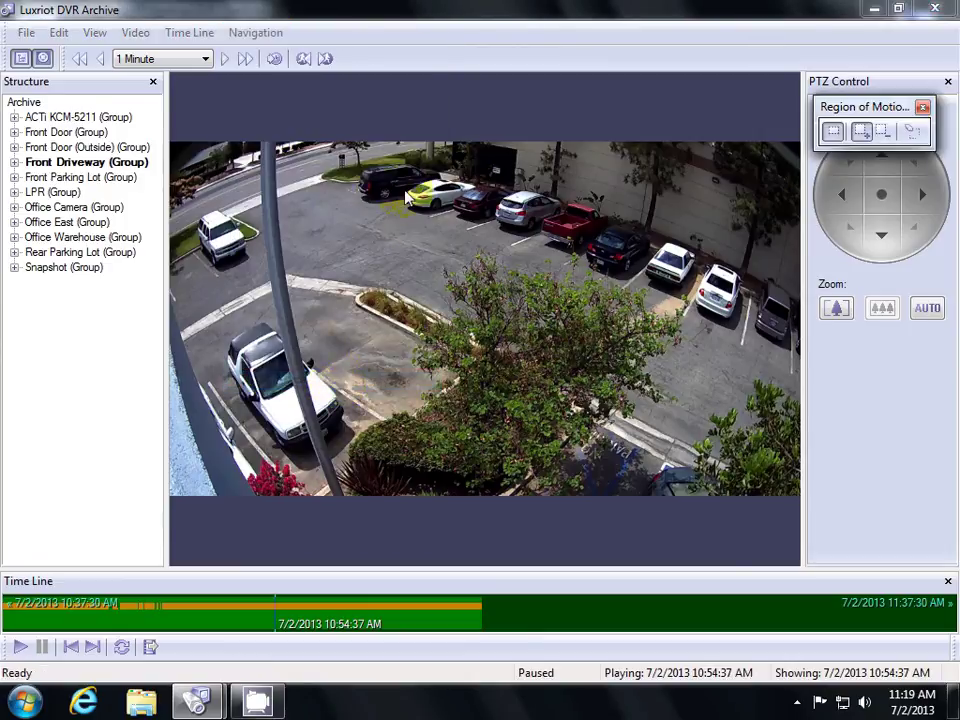
pyautogui.moveTo(297, 212); pyautogui.dragTo(385, 263)
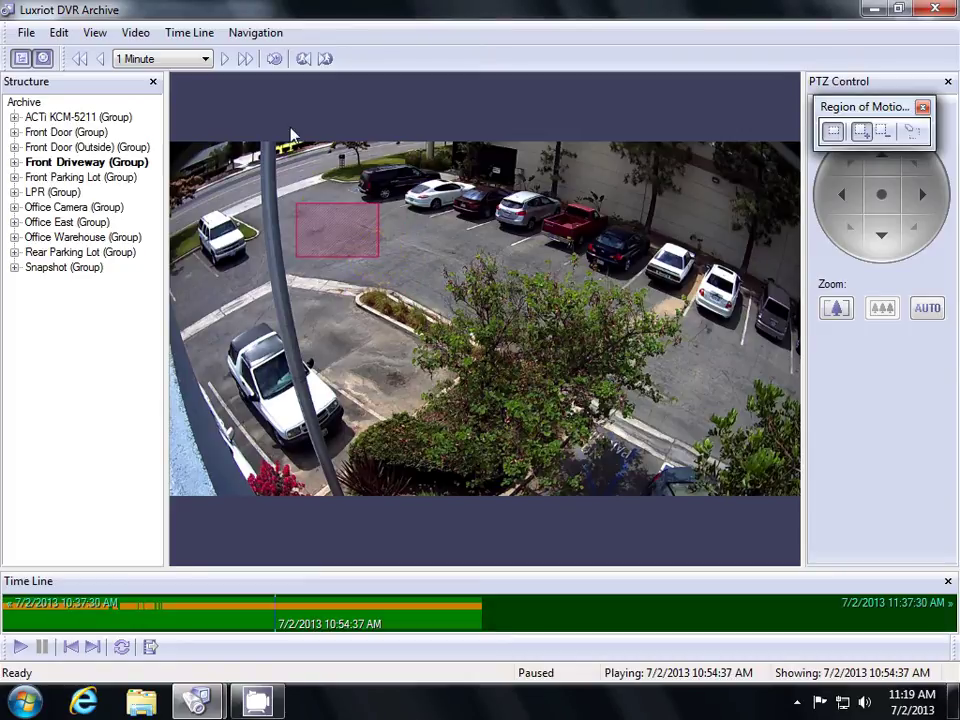
pyautogui.click(262, 33)
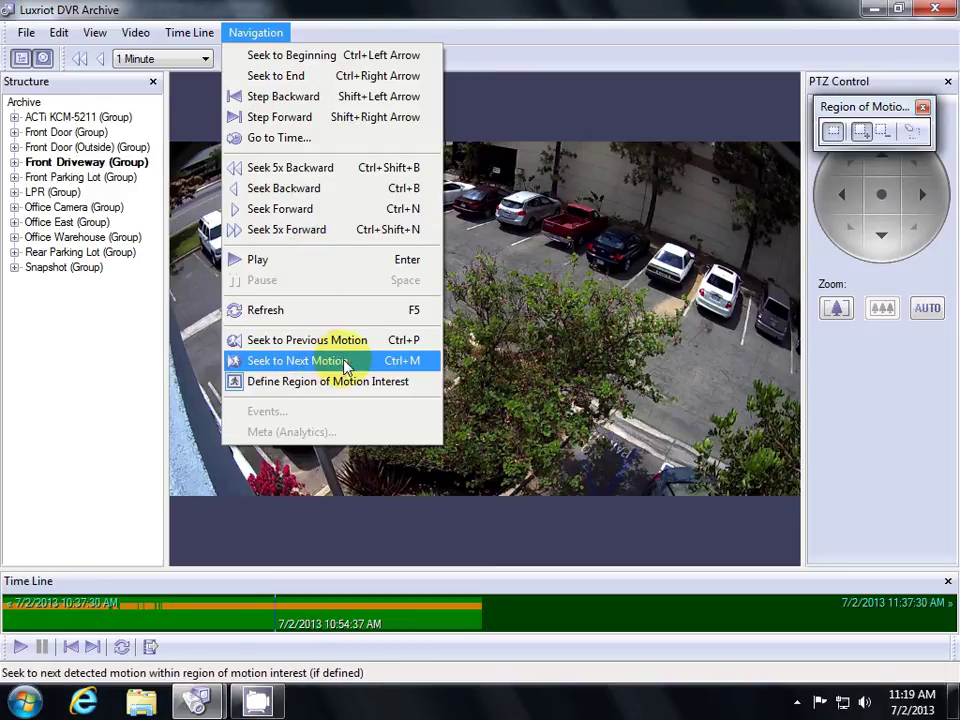
pyautogui.click(412, 365)
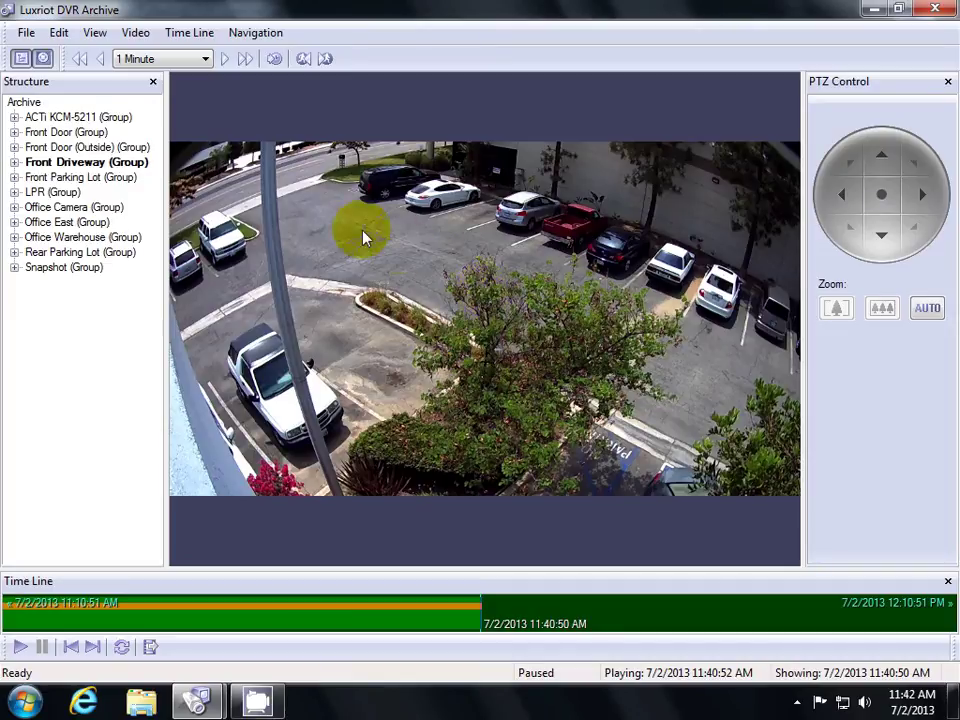
# - Launch Edit > Export Wizard and continue in Simple Mode to the Export Type page
pyautogui.click(57, 35)
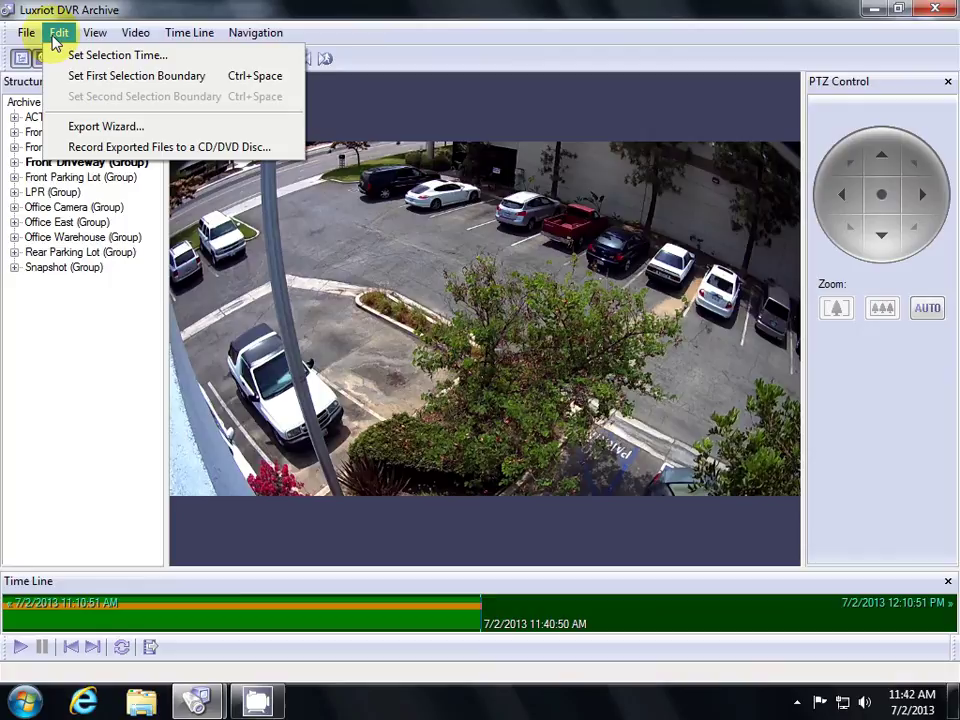
pyautogui.click(128, 126)
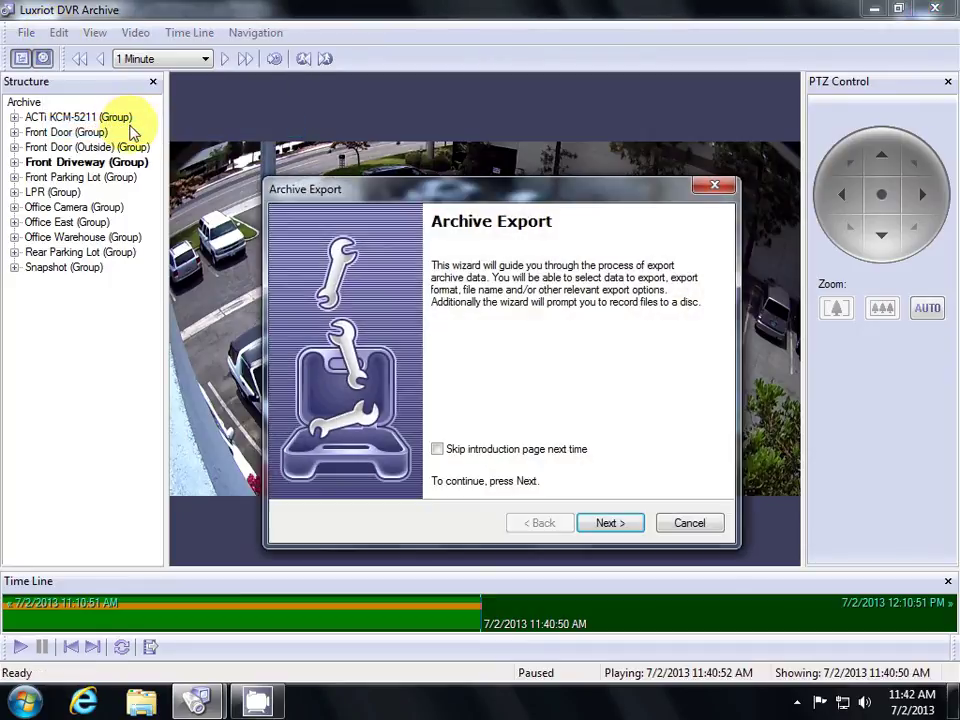
pyautogui.click(608, 523)
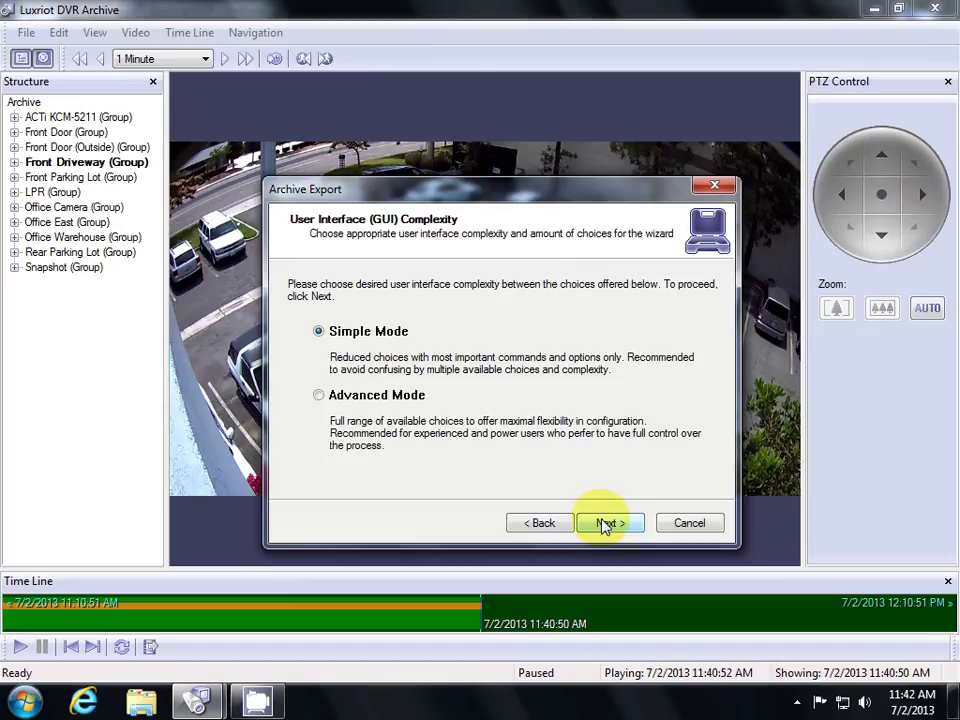
pyautogui.click(603, 525)
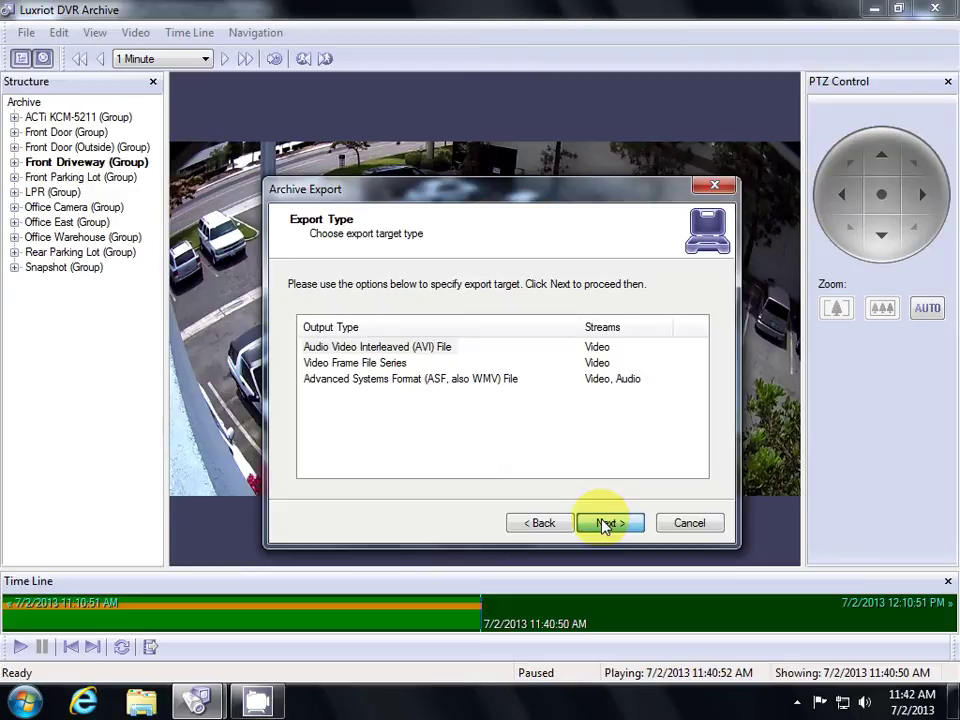
# - Export as AVI with the Front Driveway stream and Hard Subtitles, continuing to Export Options
pyautogui.click(605, 524)
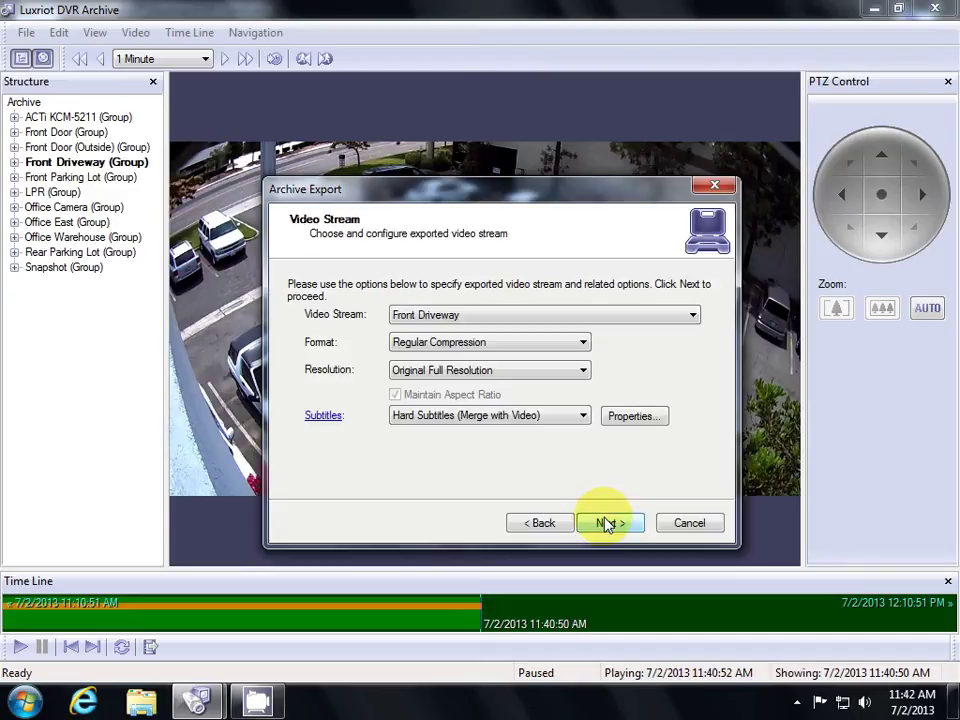
pyautogui.click(628, 323)
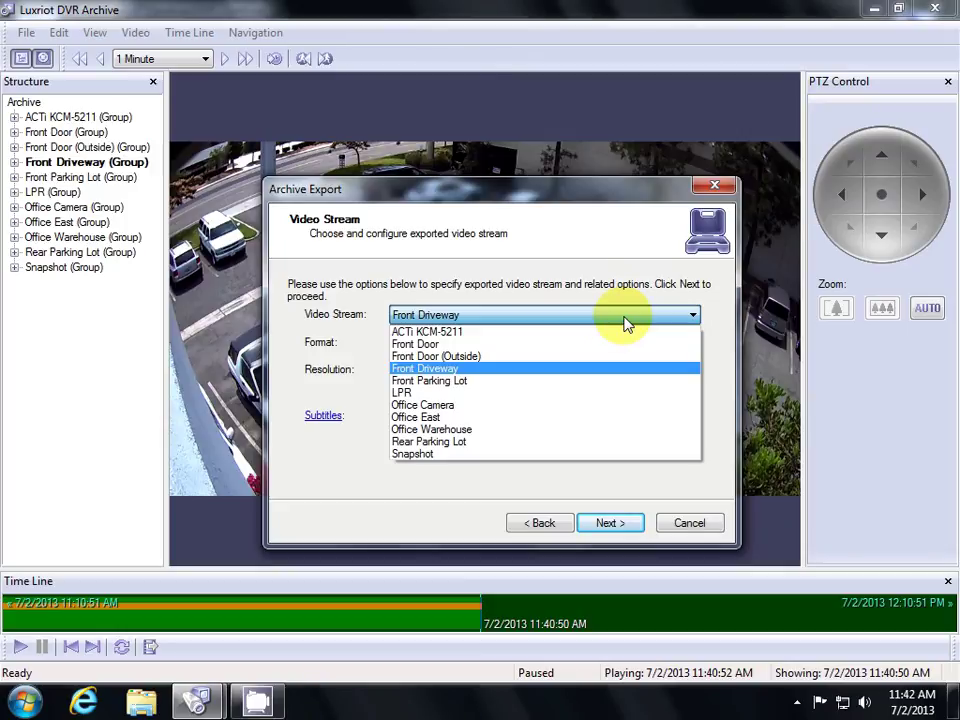
pyautogui.click(465, 369)
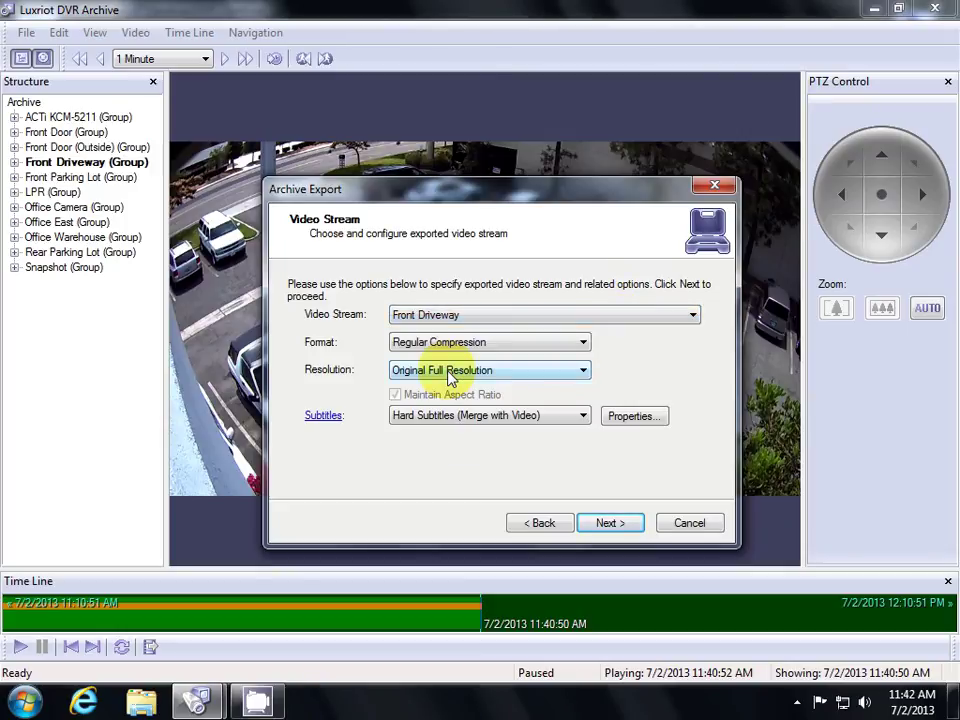
pyautogui.click(546, 415)
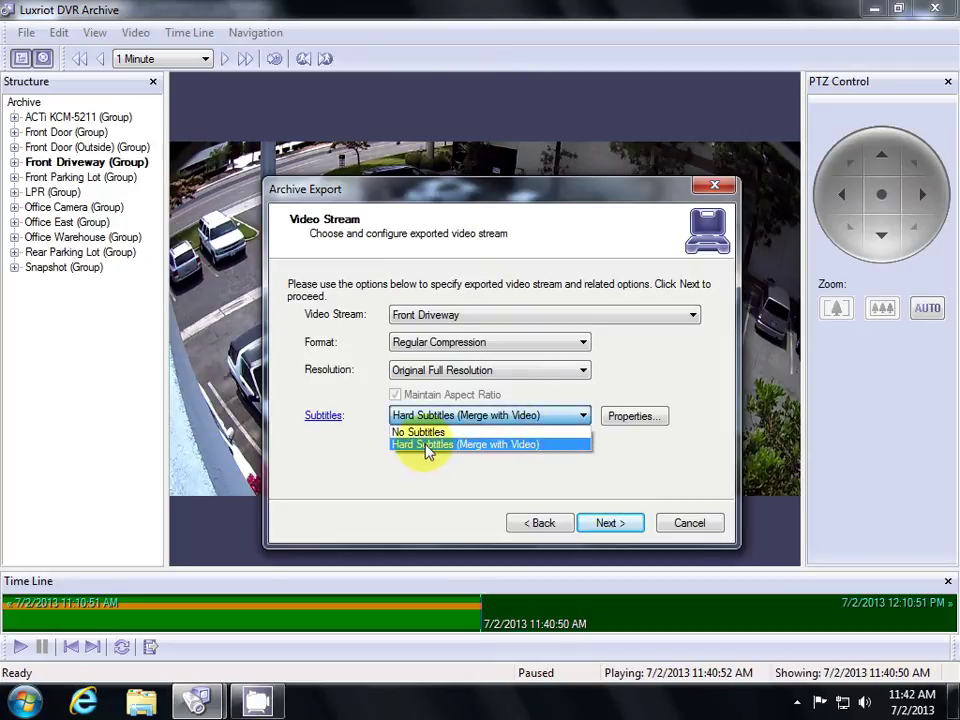
pyautogui.click(478, 447)
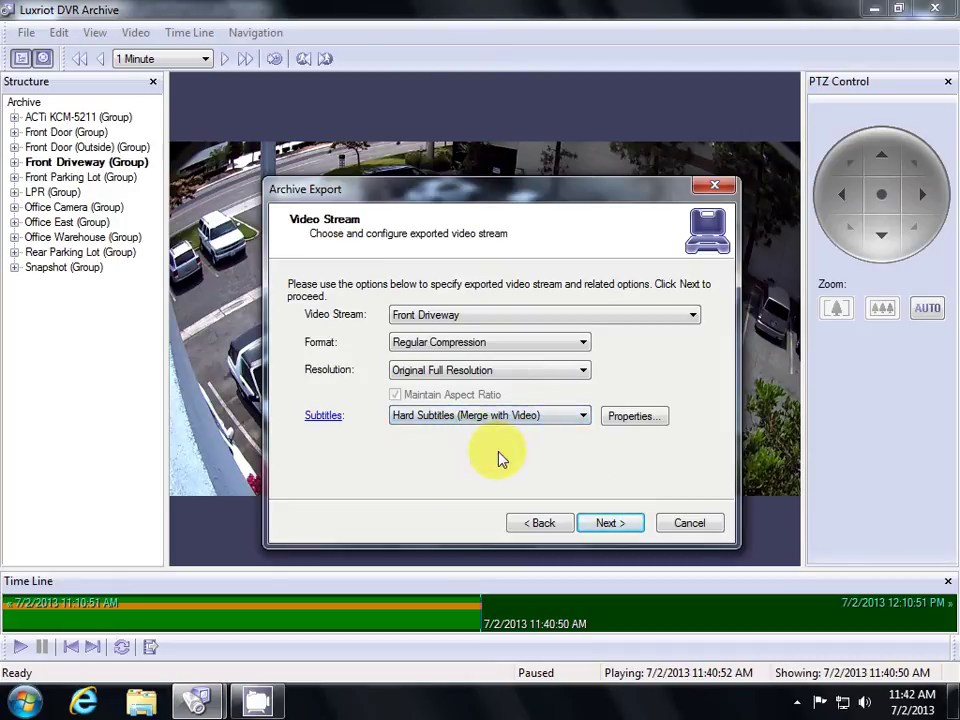
pyautogui.click(610, 526)
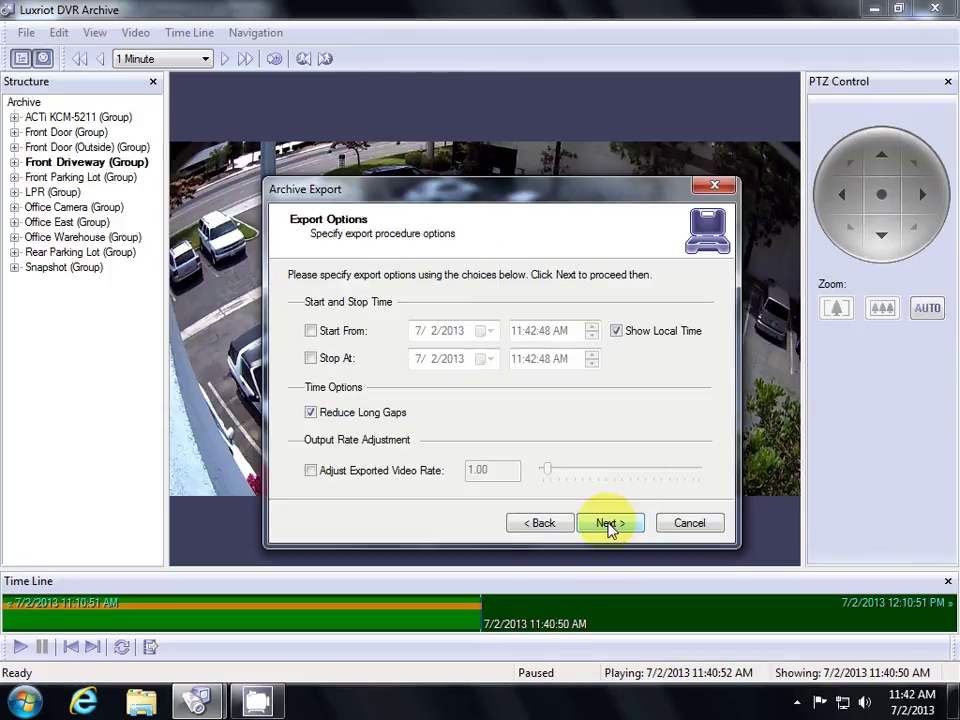
# - Limit the export to 11:42:38–11:42:48 AM, turn off long-gap reduction, and enable video rate adjustment at 1.00
pyautogui.click(338, 332)
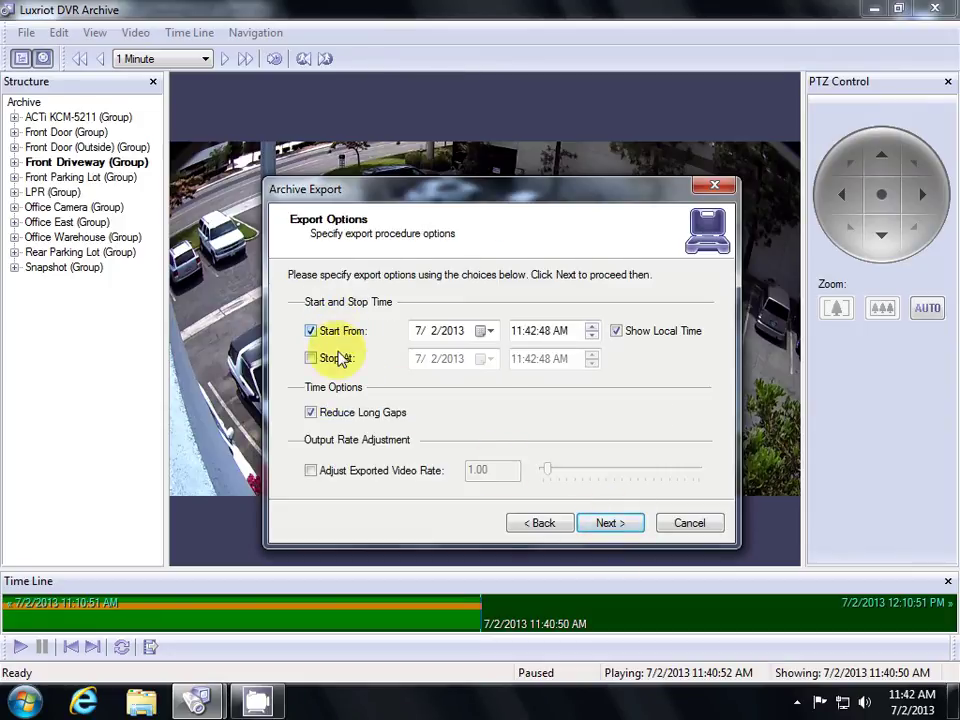
pyautogui.click(338, 360)
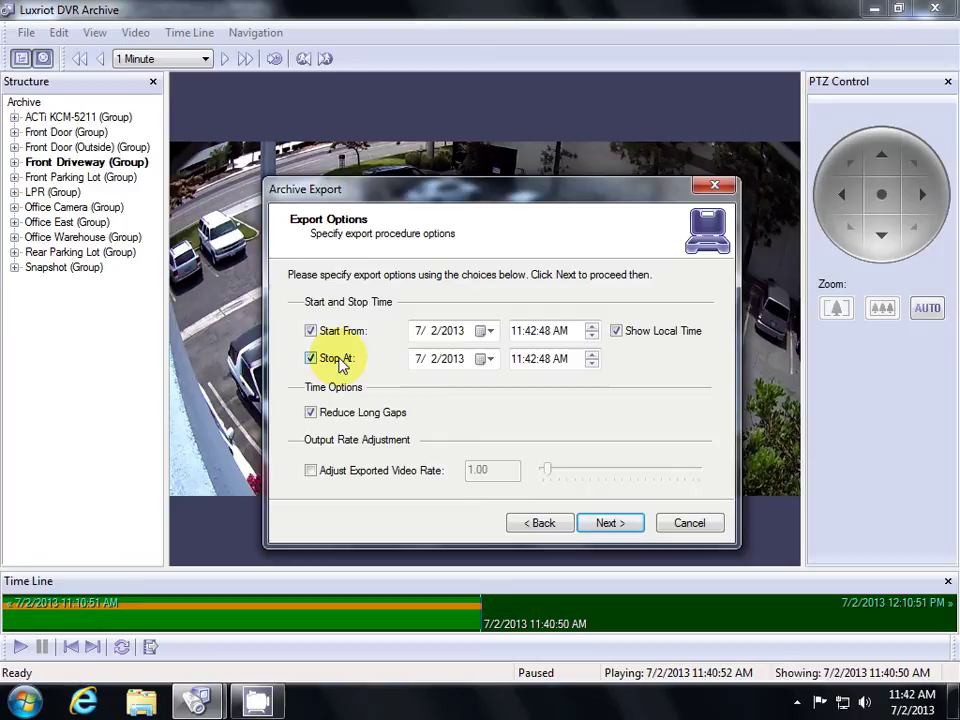
pyautogui.click(547, 331)
pyautogui.write('38')
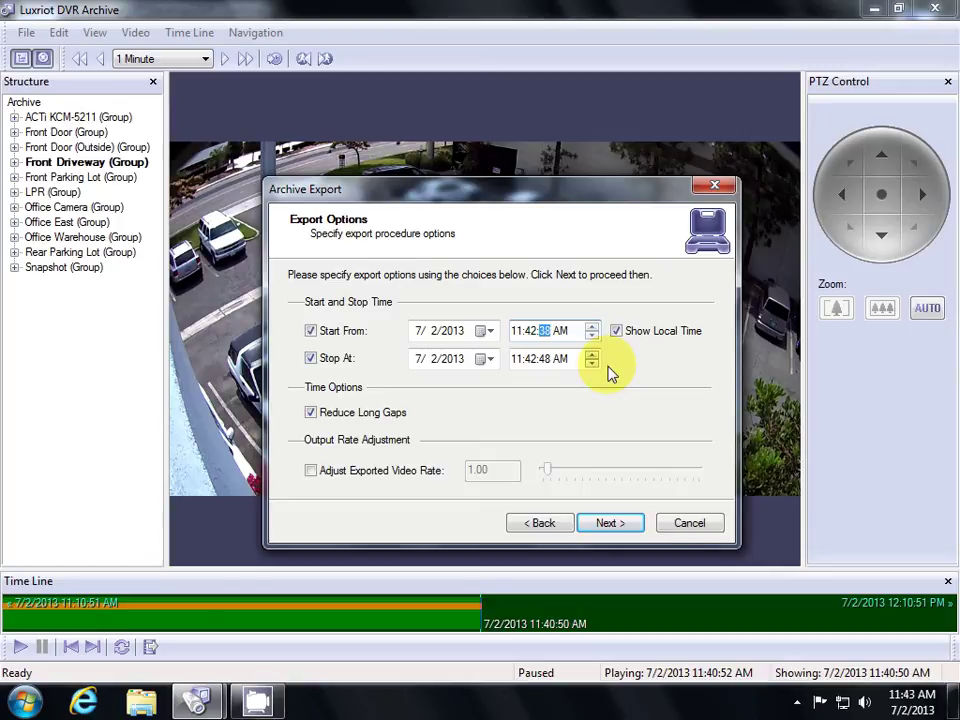
pyautogui.click(370, 419)
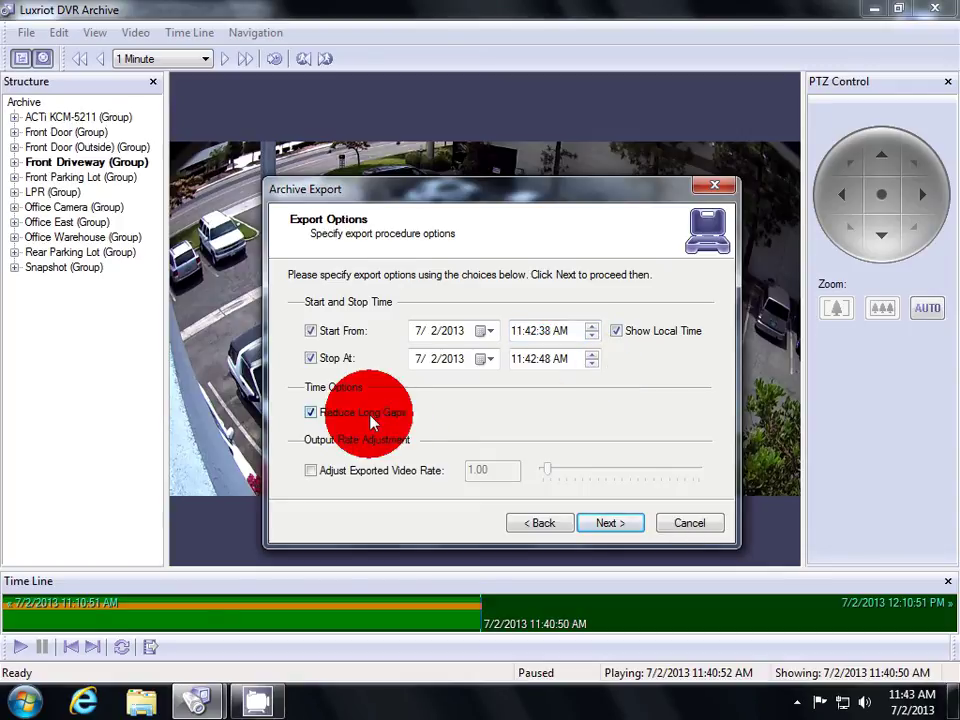
pyautogui.click(352, 473)
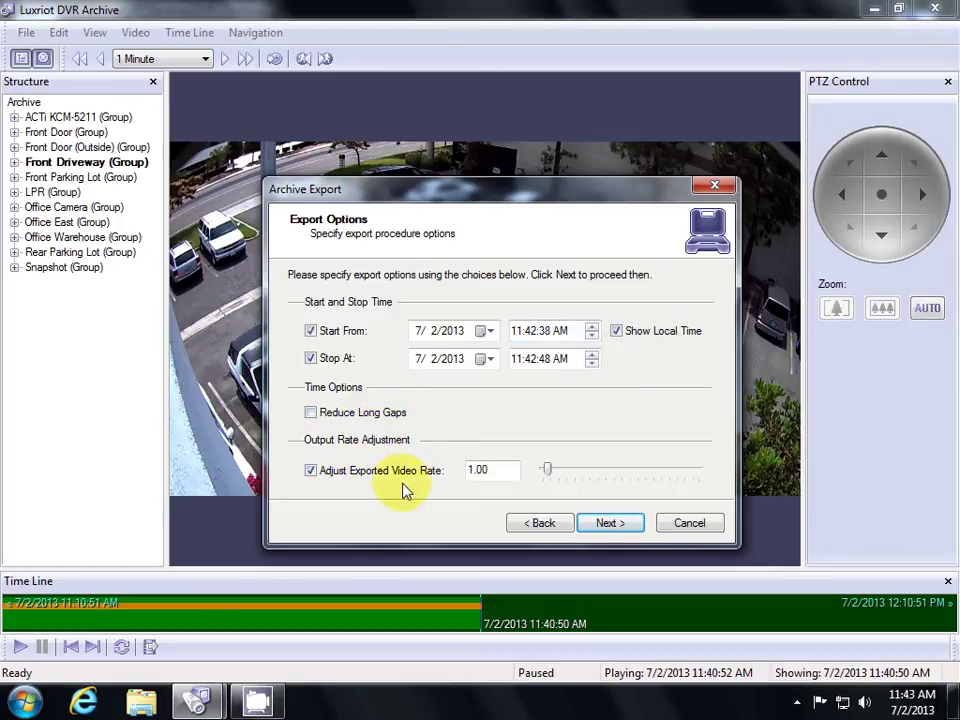
# - Save the AVI as 'test video' on the Desktop and queue the Front Driveway export task
pyautogui.click(628, 526)
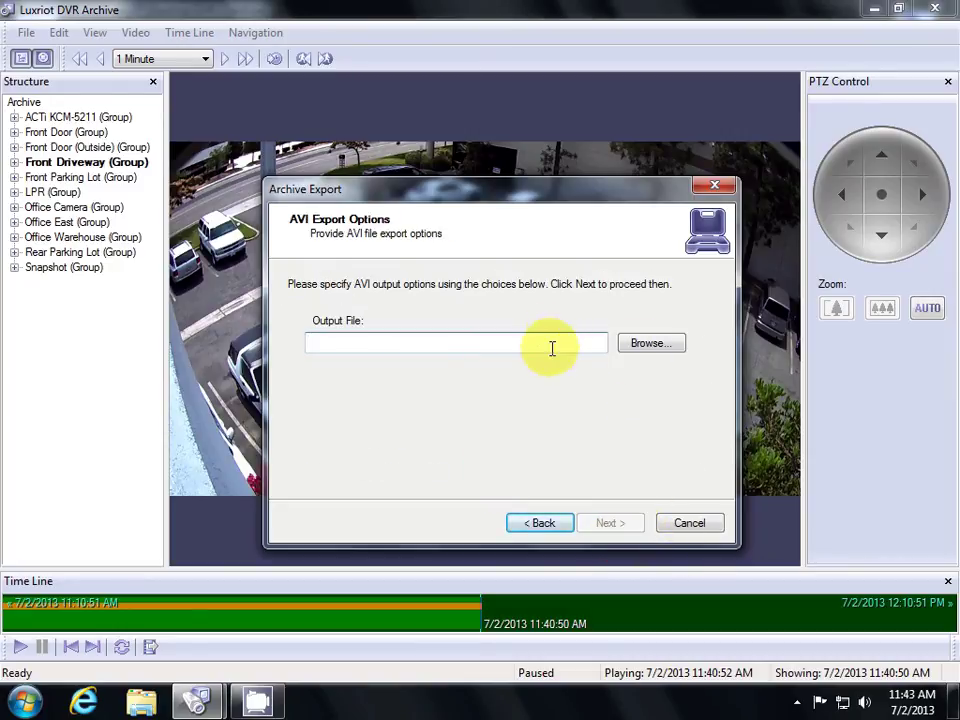
pyautogui.write('te')
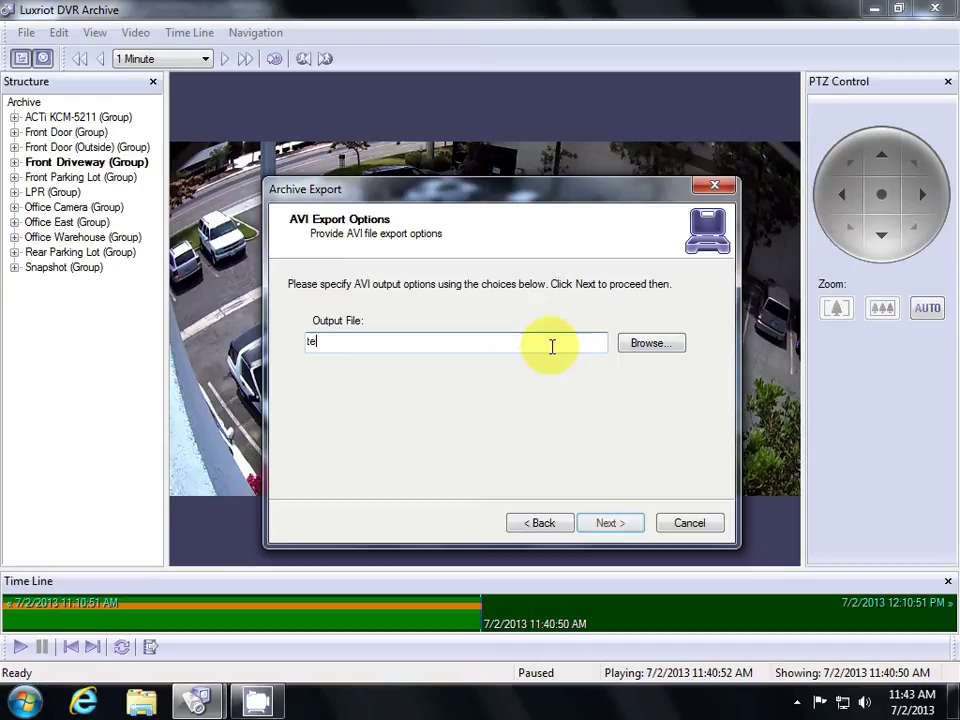
pyautogui.write('st video')
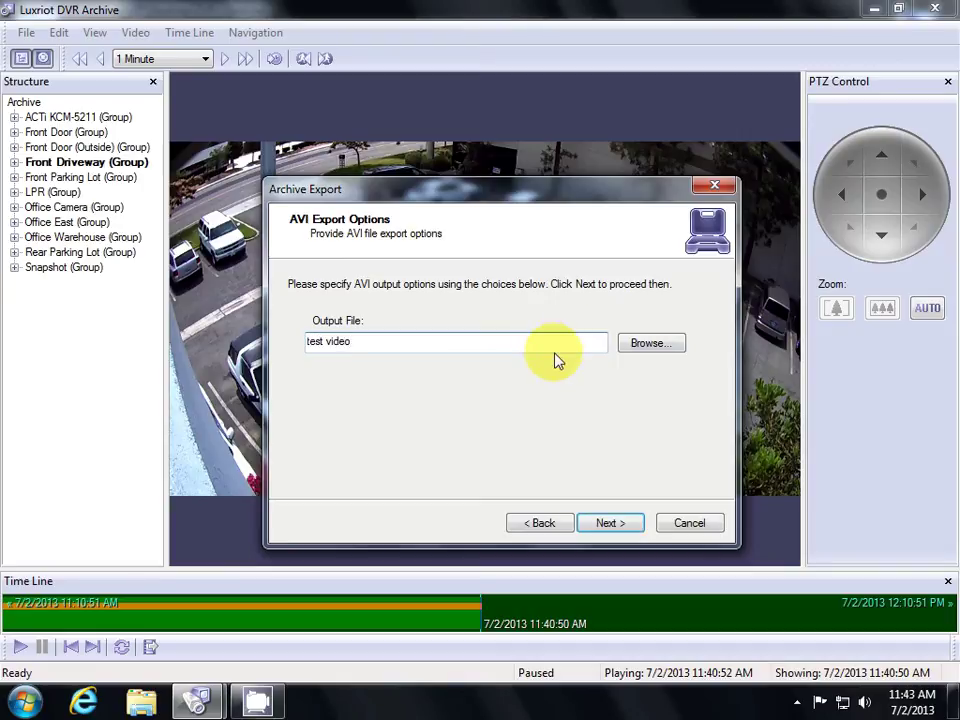
pyautogui.click(644, 350)
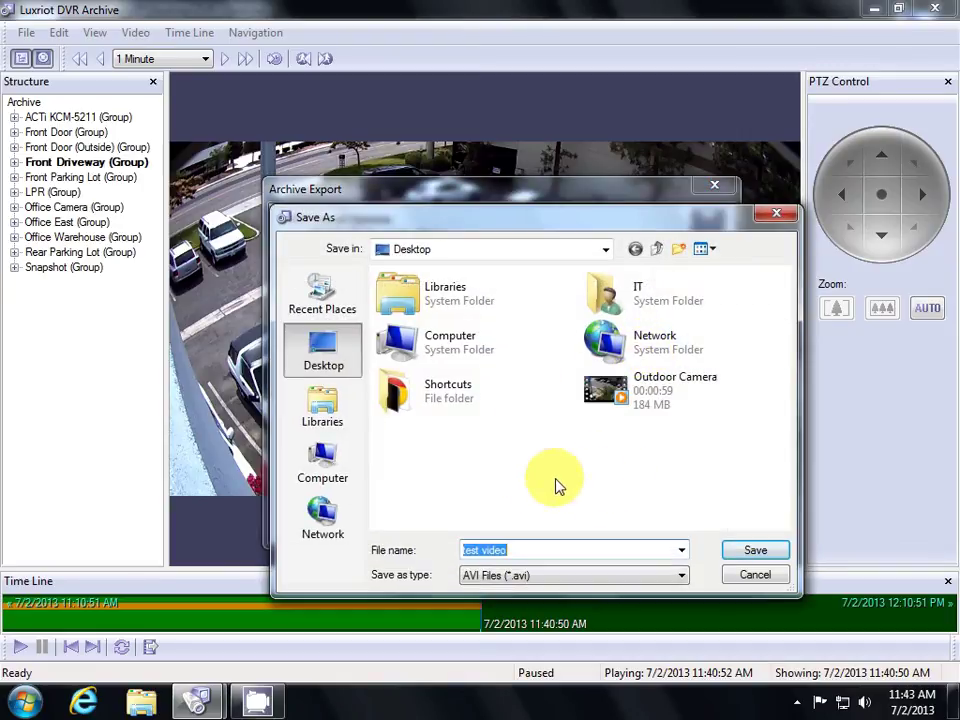
pyautogui.click(748, 556)
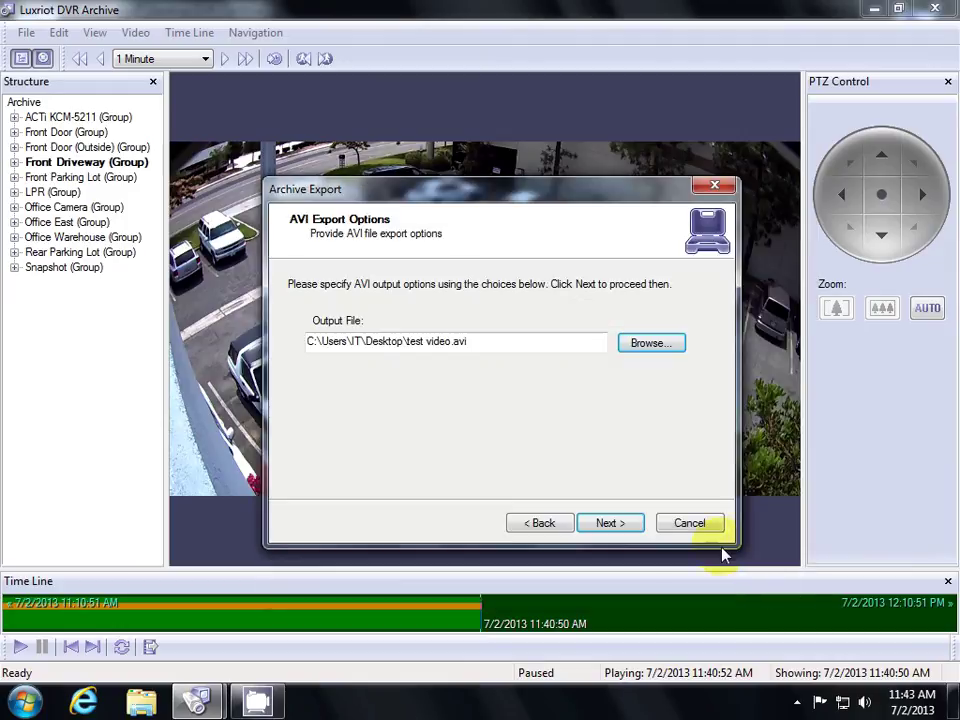
pyautogui.click(617, 527)
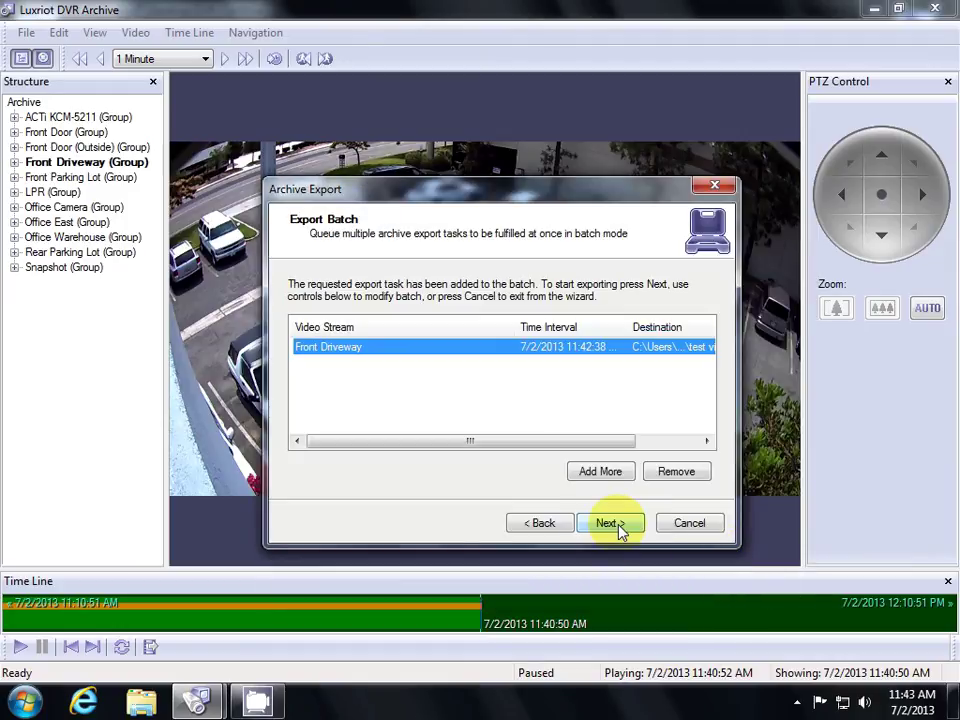
# - Run the queued batch and let test video.avi (35.6 MB) finish exporting
pyautogui.click(612, 523)
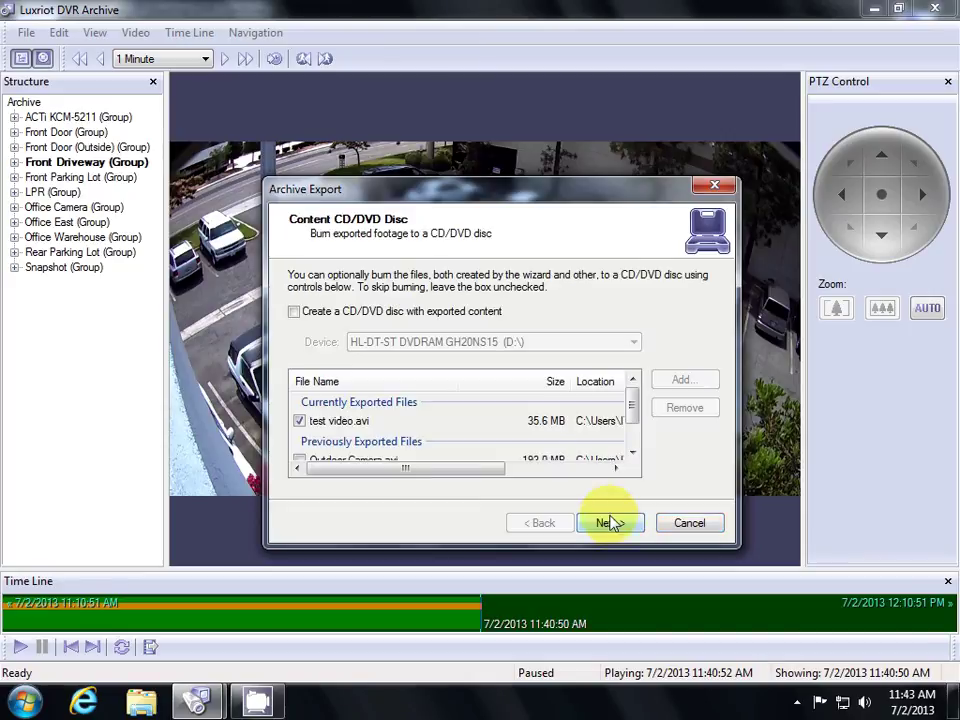
# - Check the disc drive list, leave CD/DVD burning unchecked, and proceed to the completion page
pyautogui.click(474, 313)
pyautogui.click(465, 343)
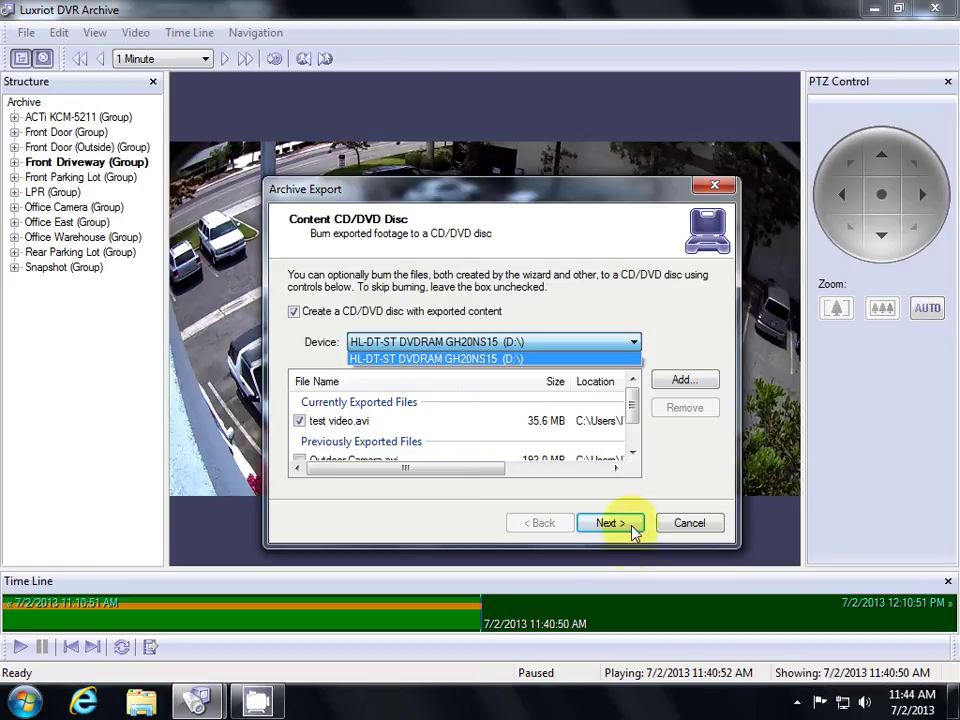
pyautogui.click(521, 300)
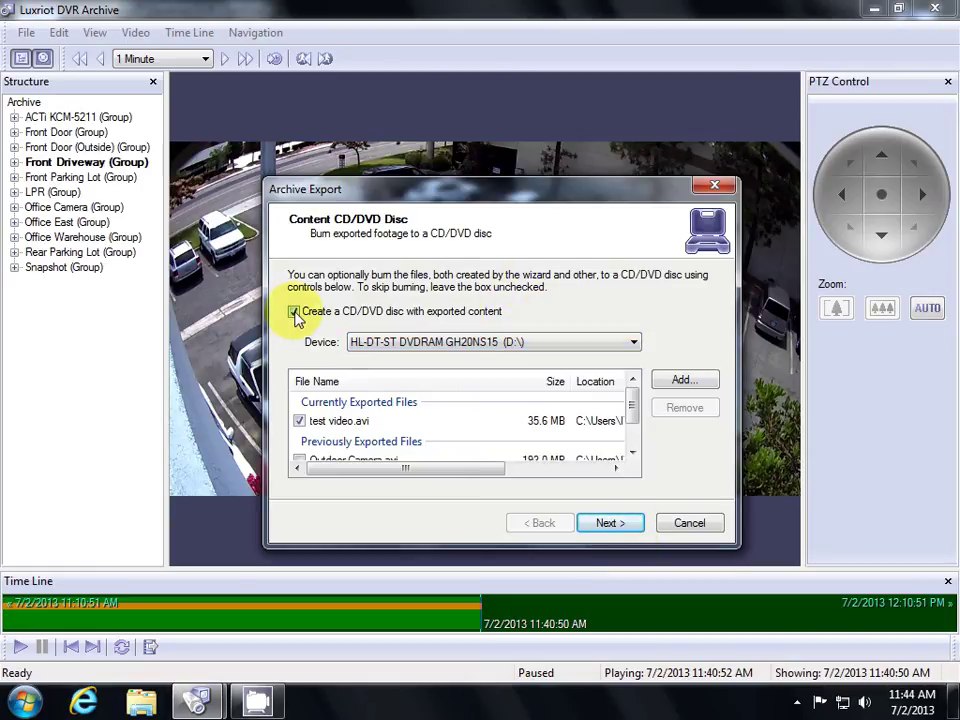
pyautogui.click(294, 312)
pyautogui.click(607, 523)
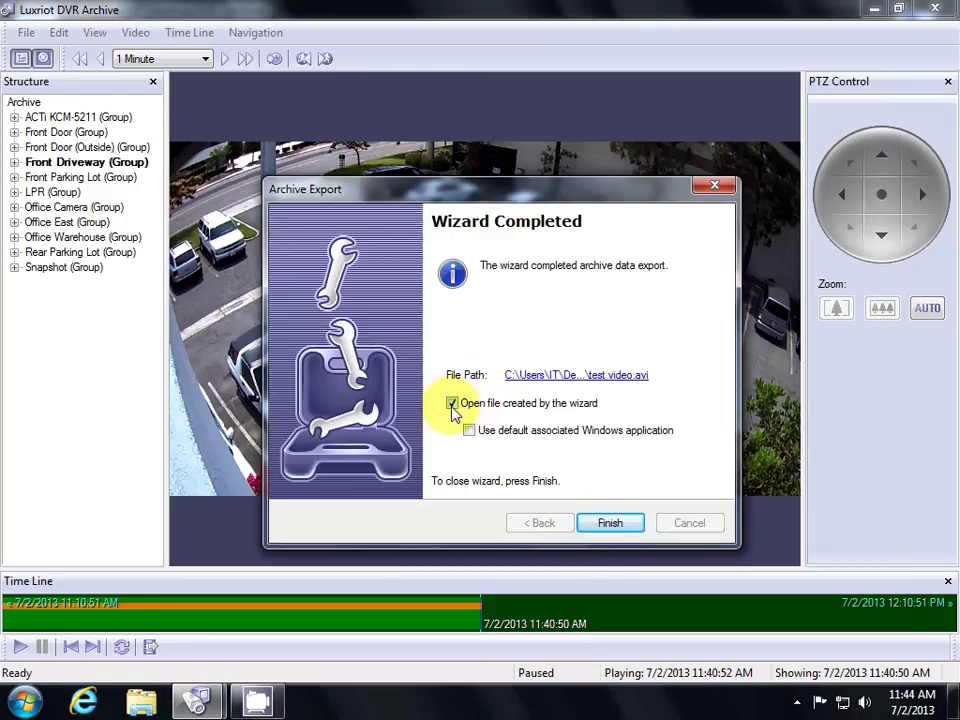
# - Turn off opening test video.avi after export and finish the wizard
pyautogui.click(499, 438)
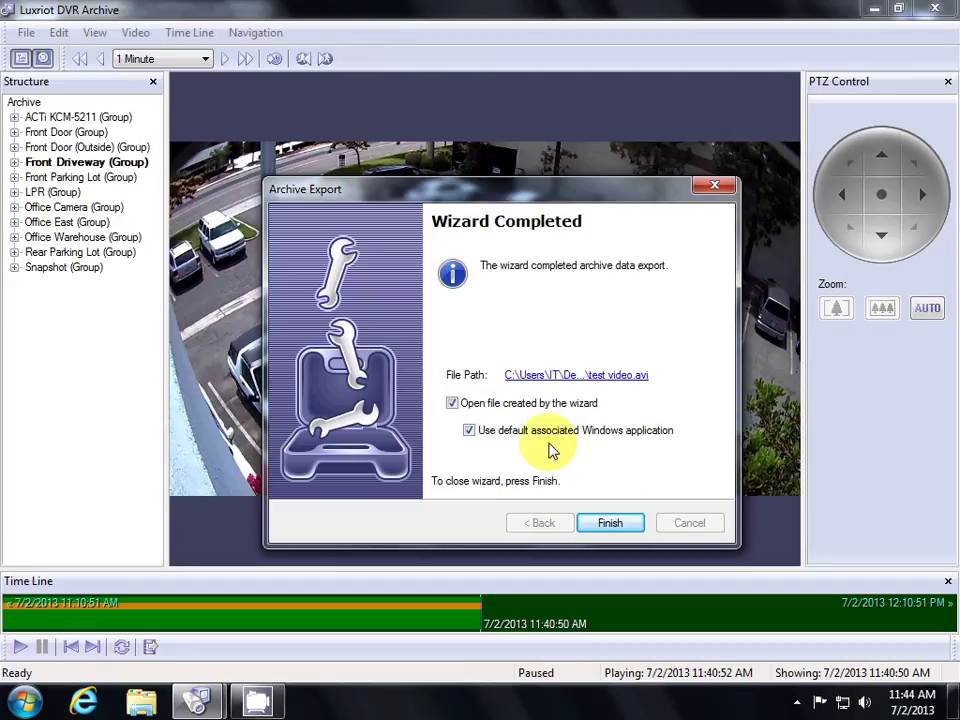
pyautogui.click(452, 403)
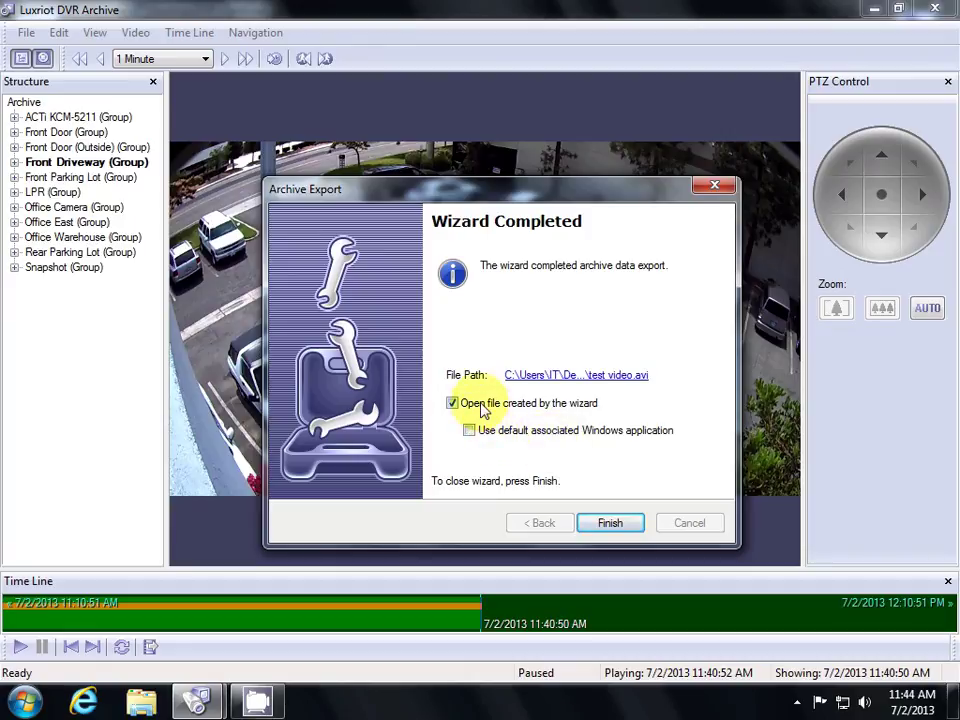
pyautogui.click(615, 523)
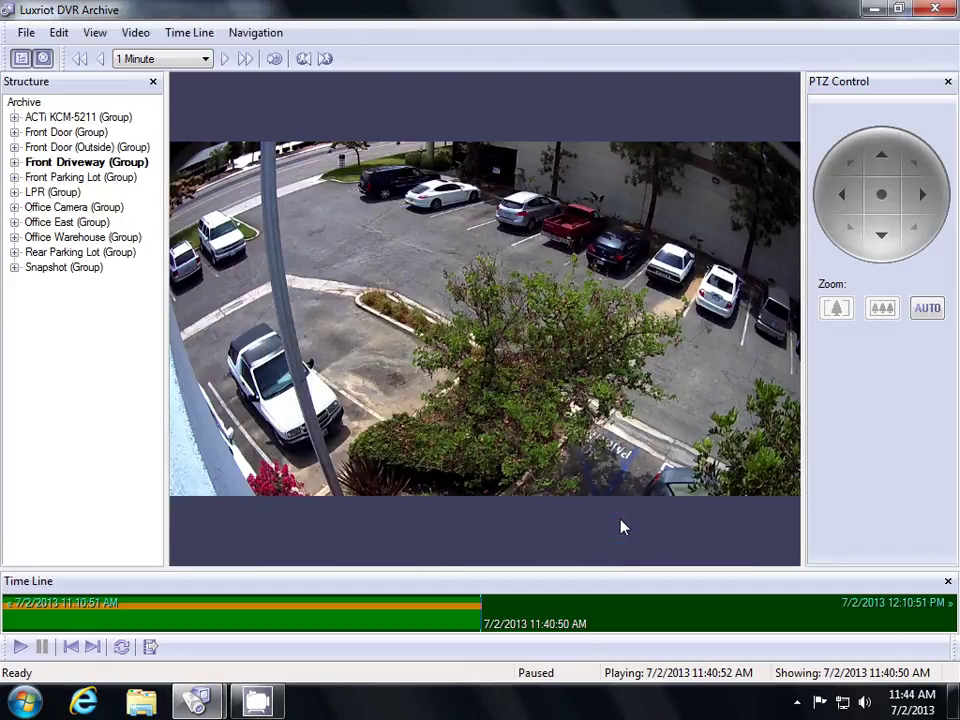